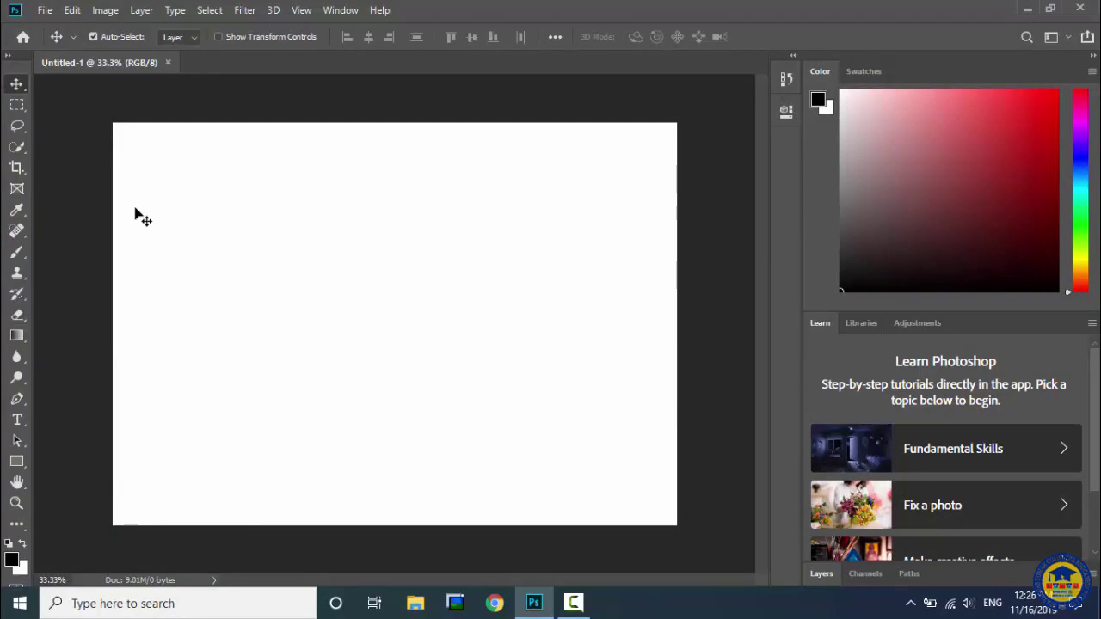
{"action": "left_click", "coordinate": [17, 105]}
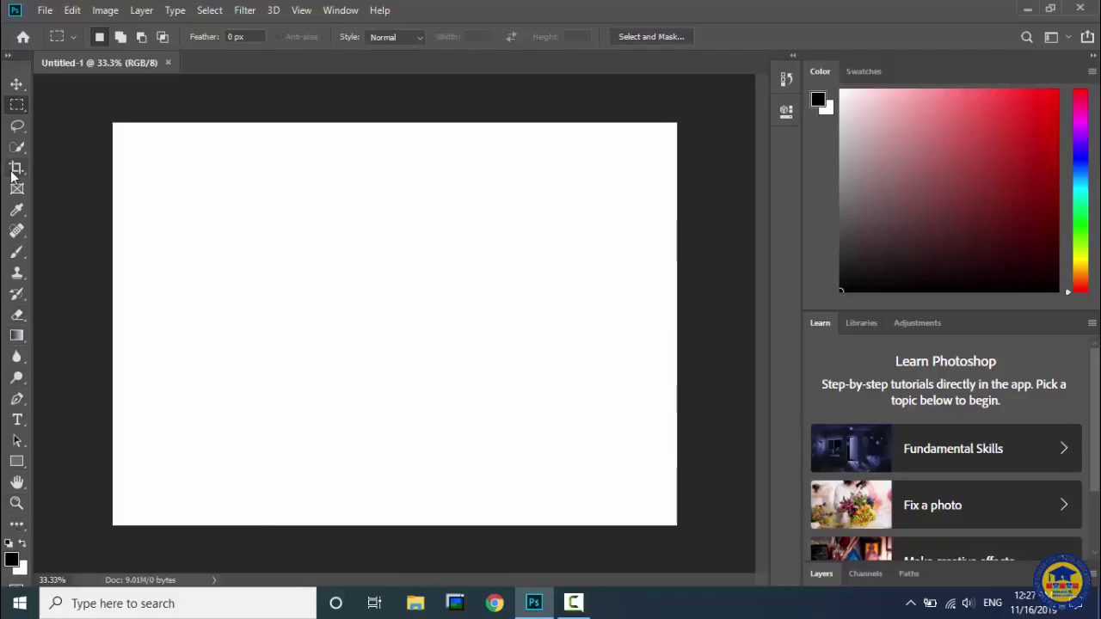
{"action": "left_click", "coordinate": [44, 12]}
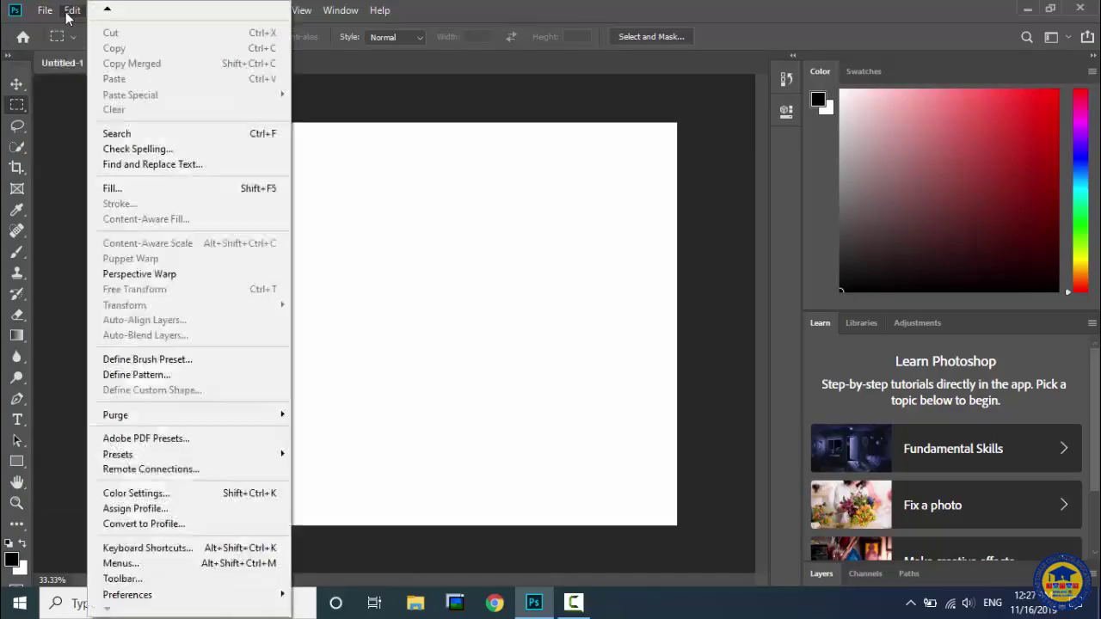
{"action": "left_click", "coordinate": [72, 12]}
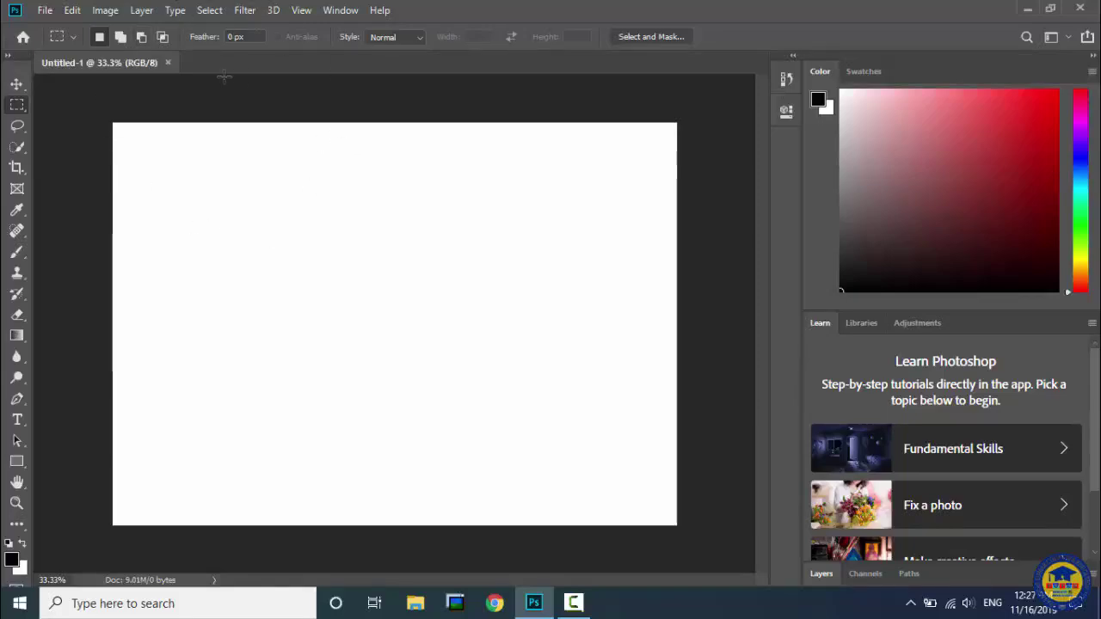
{"action": "left_click", "coordinate": [44, 10]}
{"action": "left_click", "coordinate": [44, 10]}
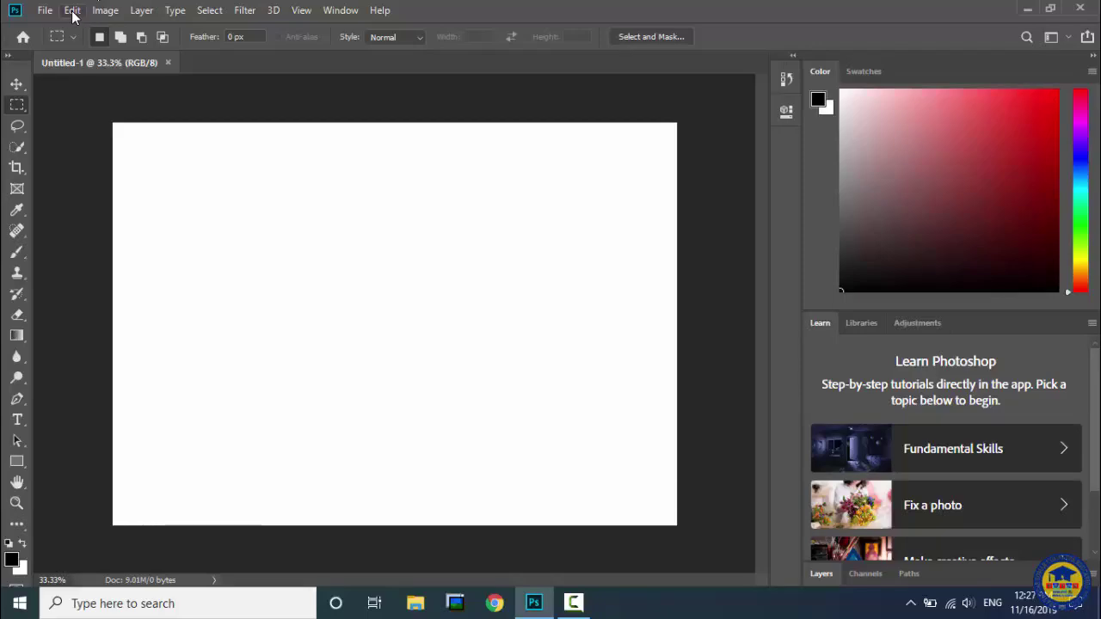
{"action": "left_click", "coordinate": [72, 10]}
{"action": "left_click", "coordinate": [74, 10]}
{"action": "left_click", "coordinate": [103, 12]}
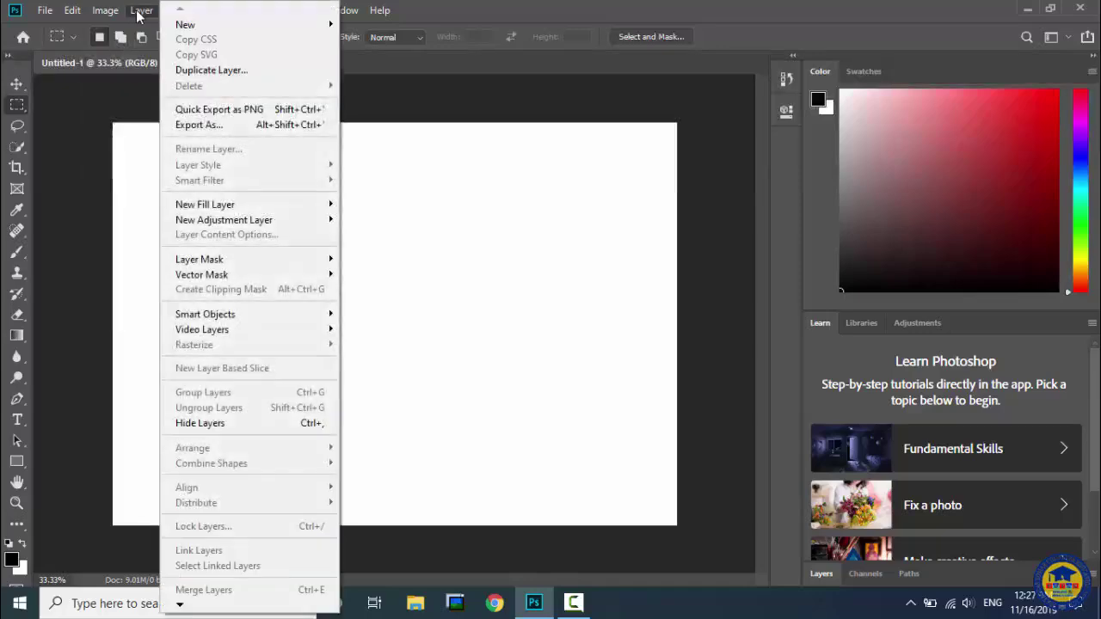
{"action": "left_click", "coordinate": [139, 12]}
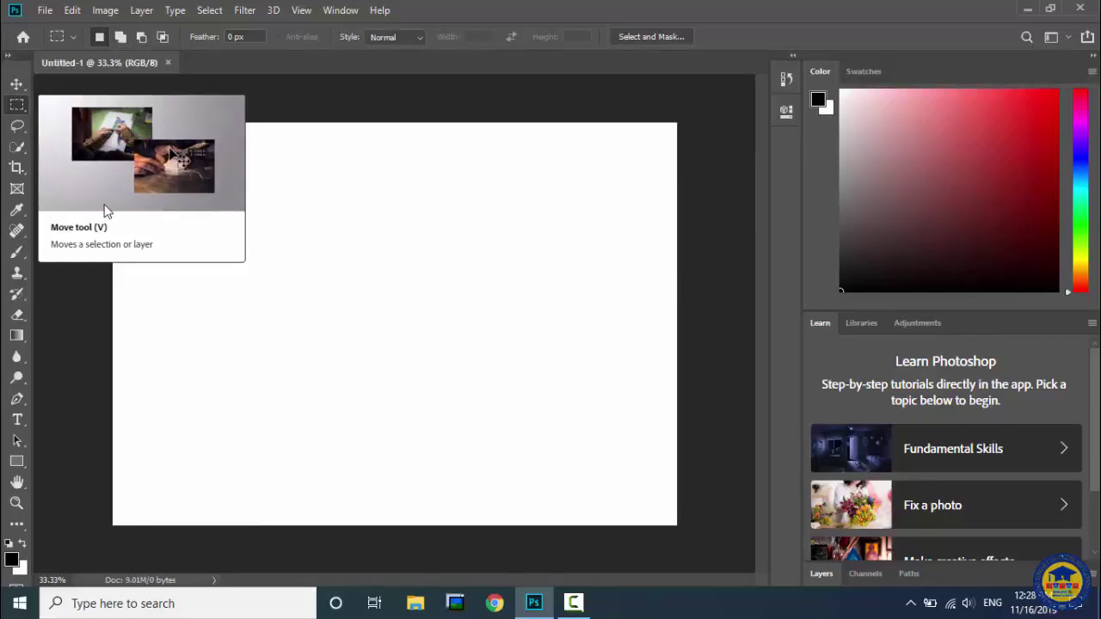
{"action": "left_click", "coordinate": [15, 168]}
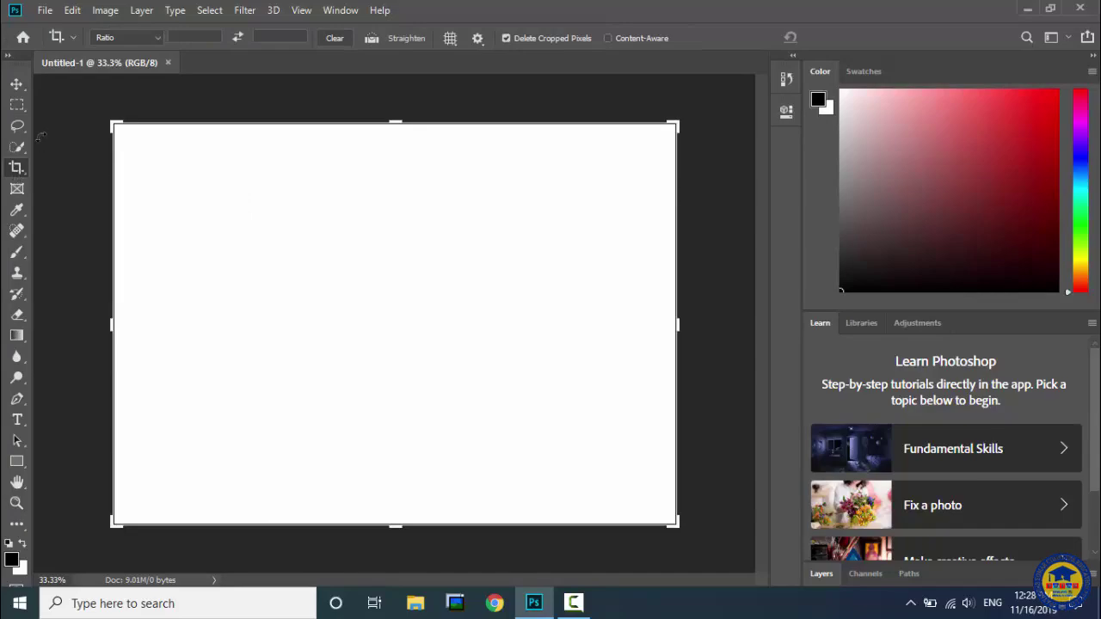
{"action": "left_click", "coordinate": [17, 84]}
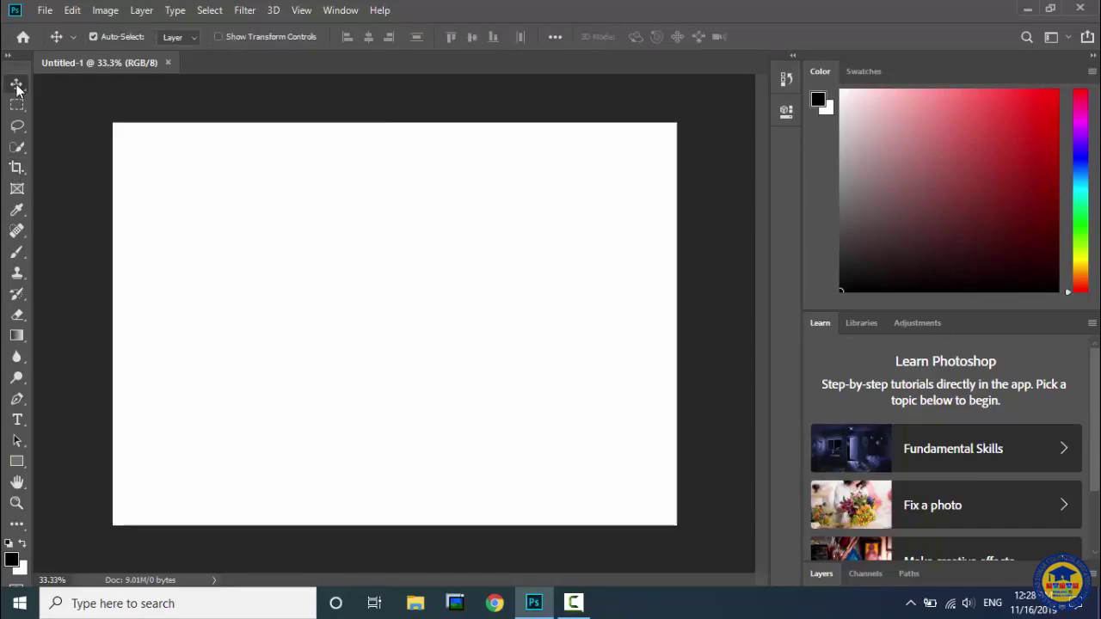
Turn off the Show Tooltips option in the Tools preferences
{"action": "left_click", "coordinate": [73, 11]}
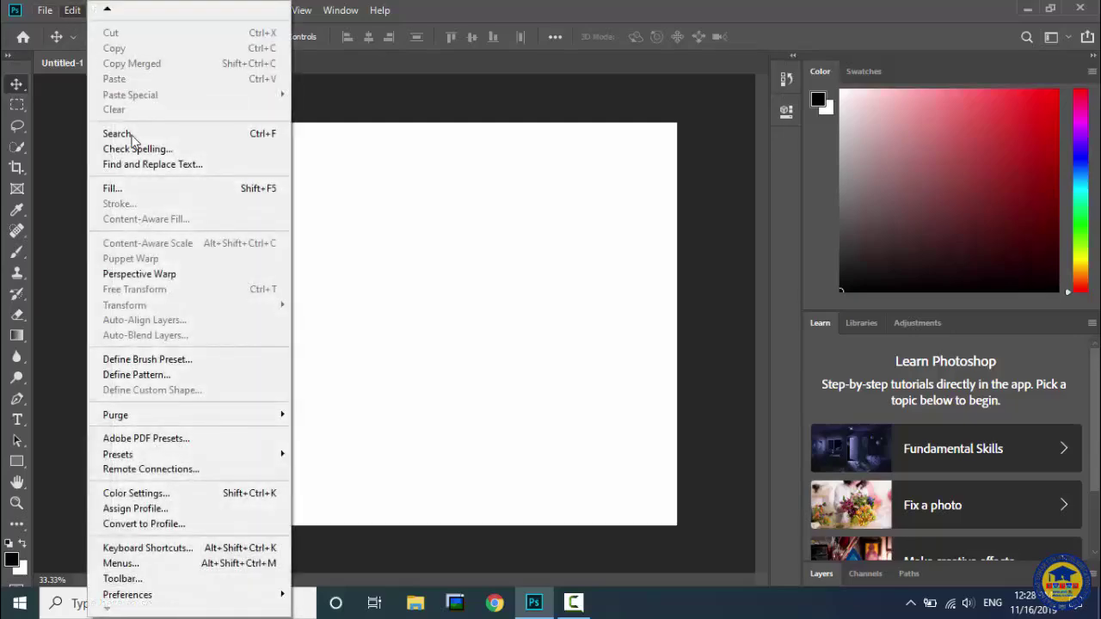
{"action": "mouse_move", "coordinate": [211, 599]}
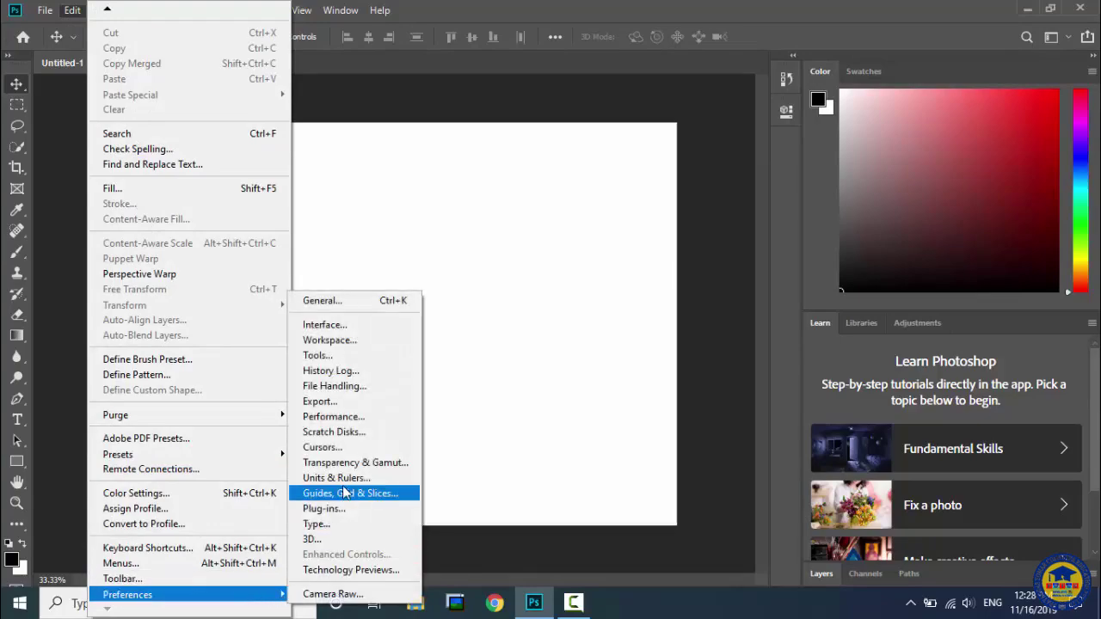
{"action": "left_click", "coordinate": [372, 361]}
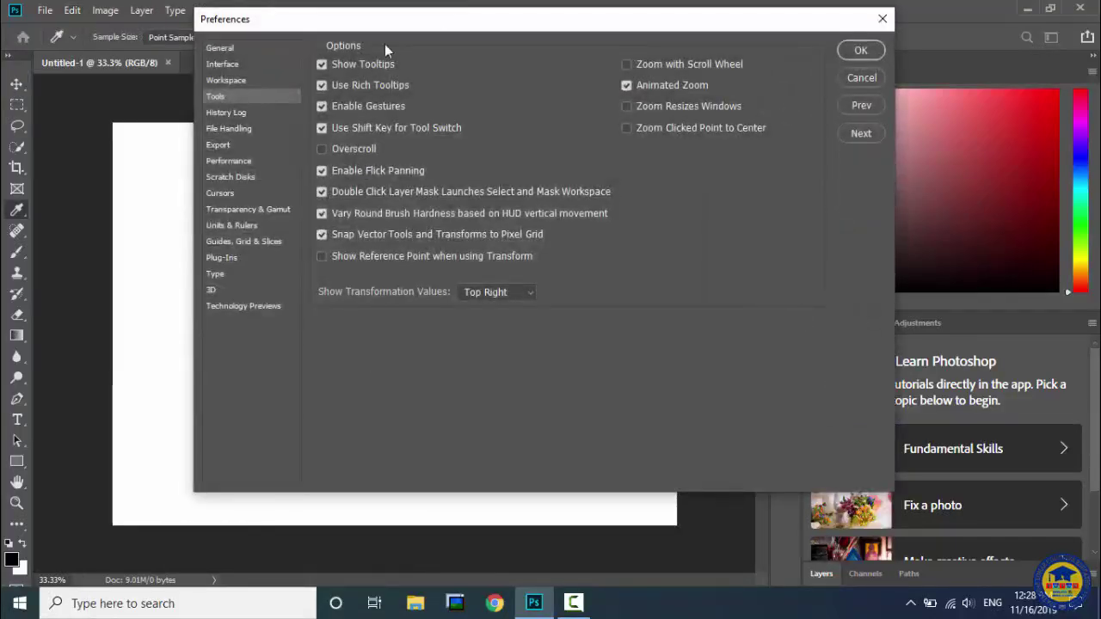
{"action": "left_click_drag", "start_coordinate": [442, 24], "coordinate": [443, 59]}
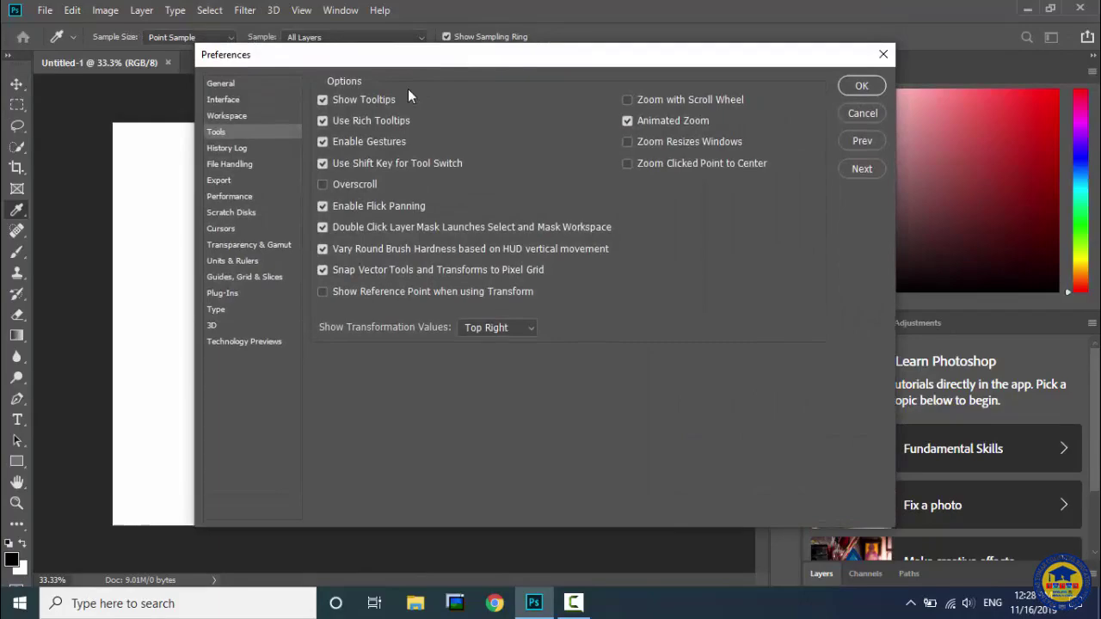
{"action": "left_click", "coordinate": [322, 120]}
{"action": "left_click", "coordinate": [322, 100]}
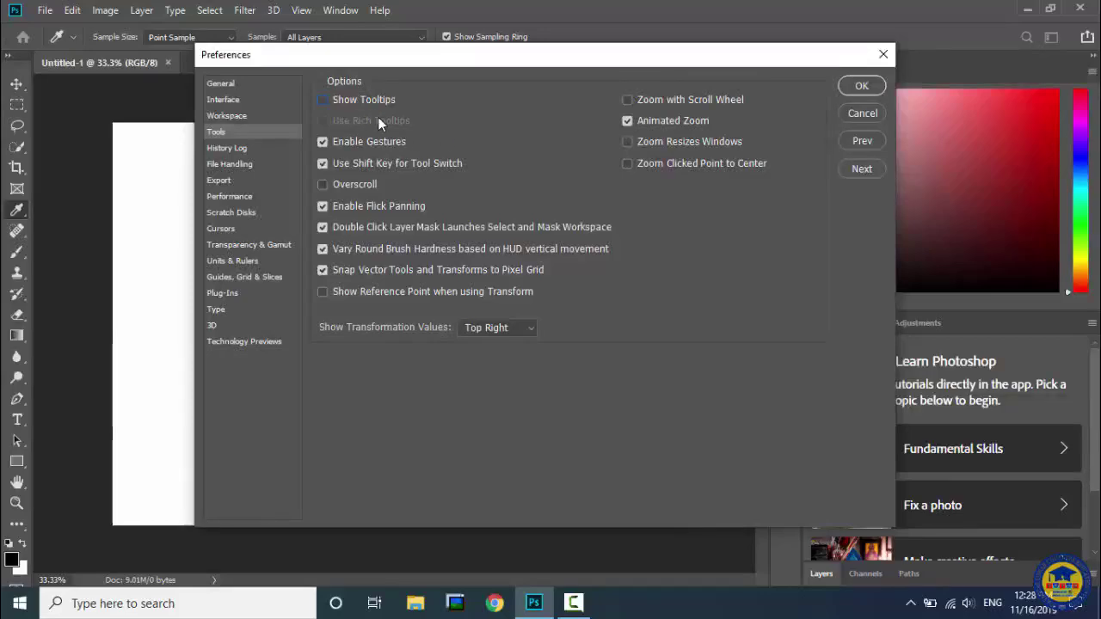
{"action": "left_click", "coordinate": [860, 85]}
Check the marquee, lasso, quick selection and crop tools for tooltips, finishing with the Move tool active
{"action": "left_click", "coordinate": [16, 104]}
{"action": "left_click", "coordinate": [16, 83]}
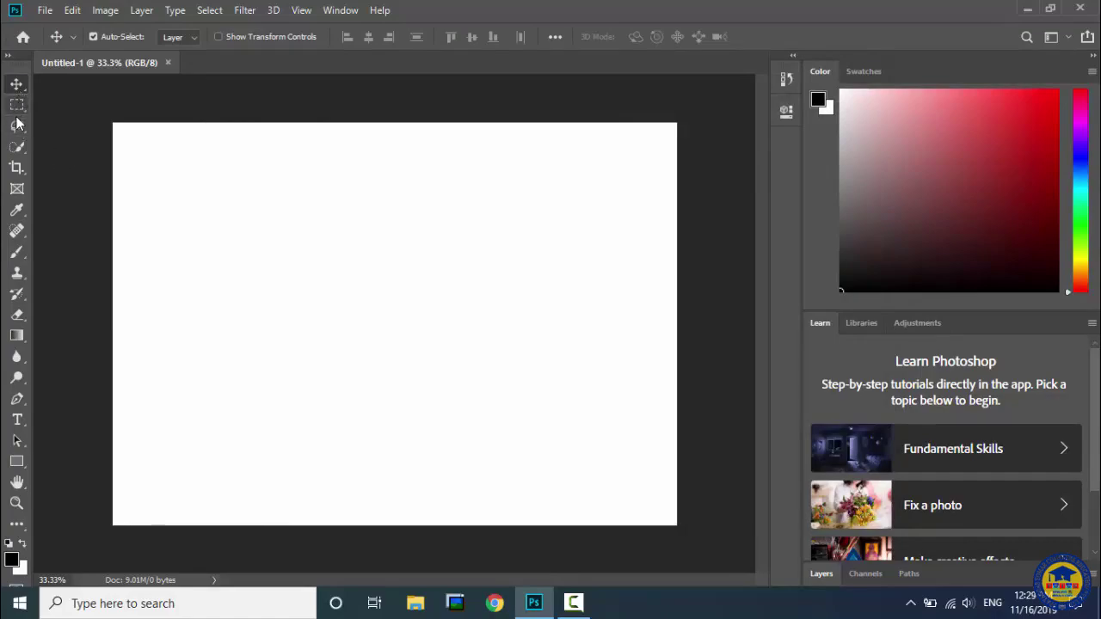
{"action": "left_click", "coordinate": [17, 125]}
{"action": "left_click", "coordinate": [20, 147]}
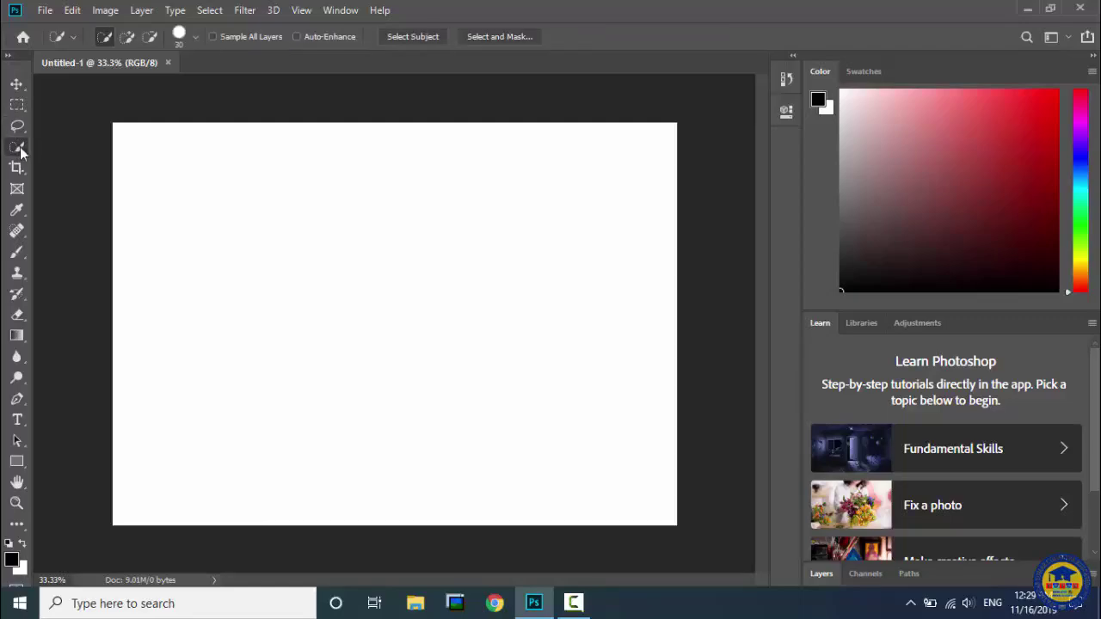
{"action": "left_click", "coordinate": [16, 167]}
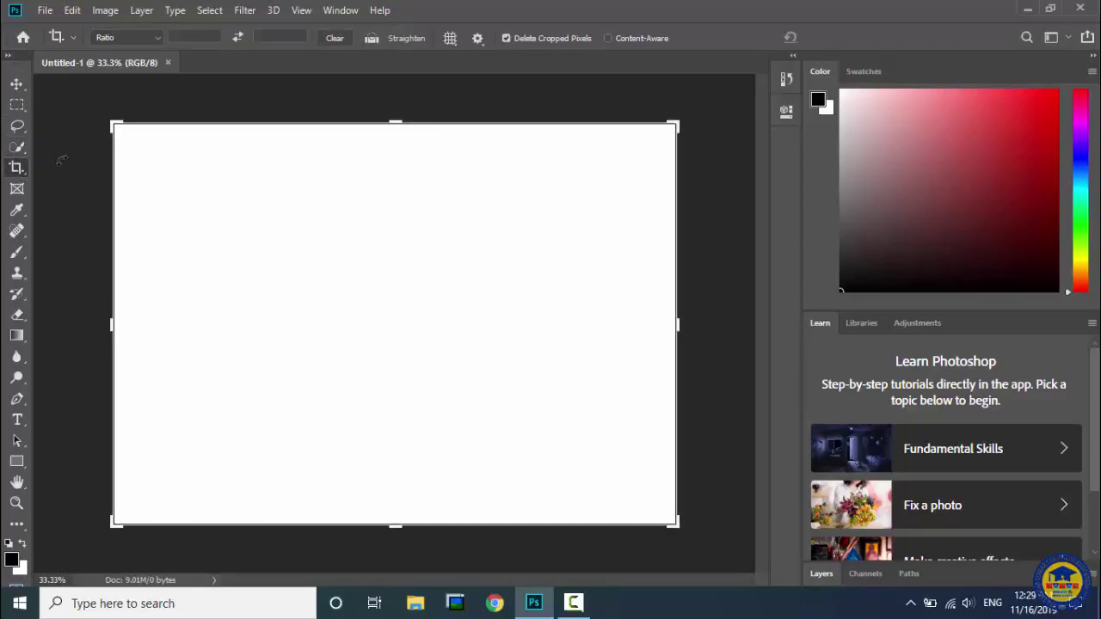
{"action": "left_click", "coordinate": [16, 84]}
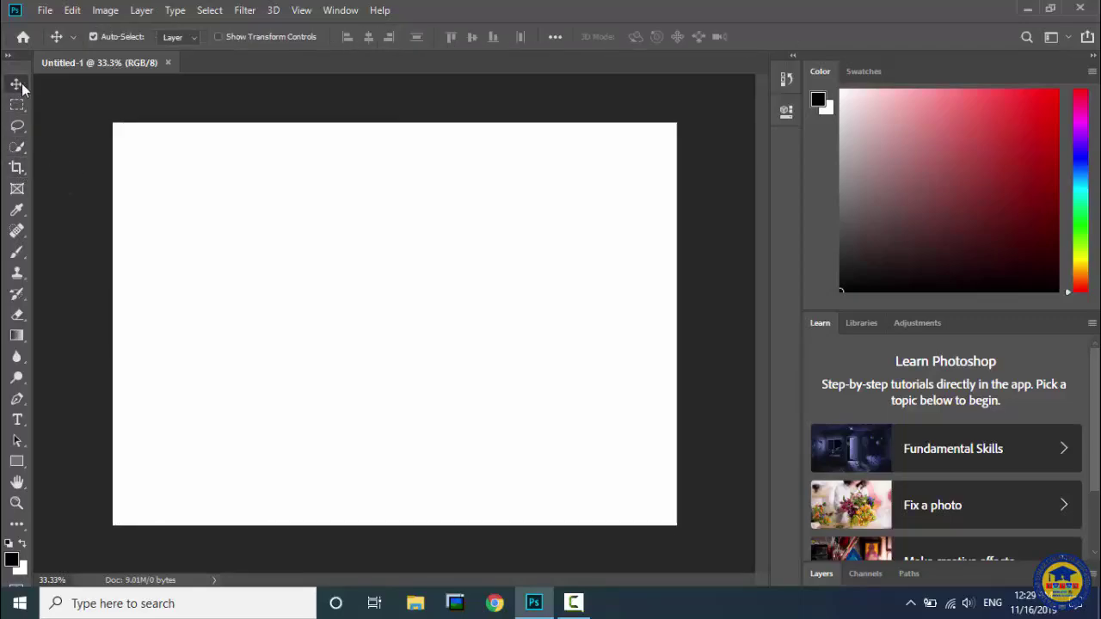
Turn the Show Tooltips option back on in the Tools preferences
{"action": "left_click", "coordinate": [72, 11]}
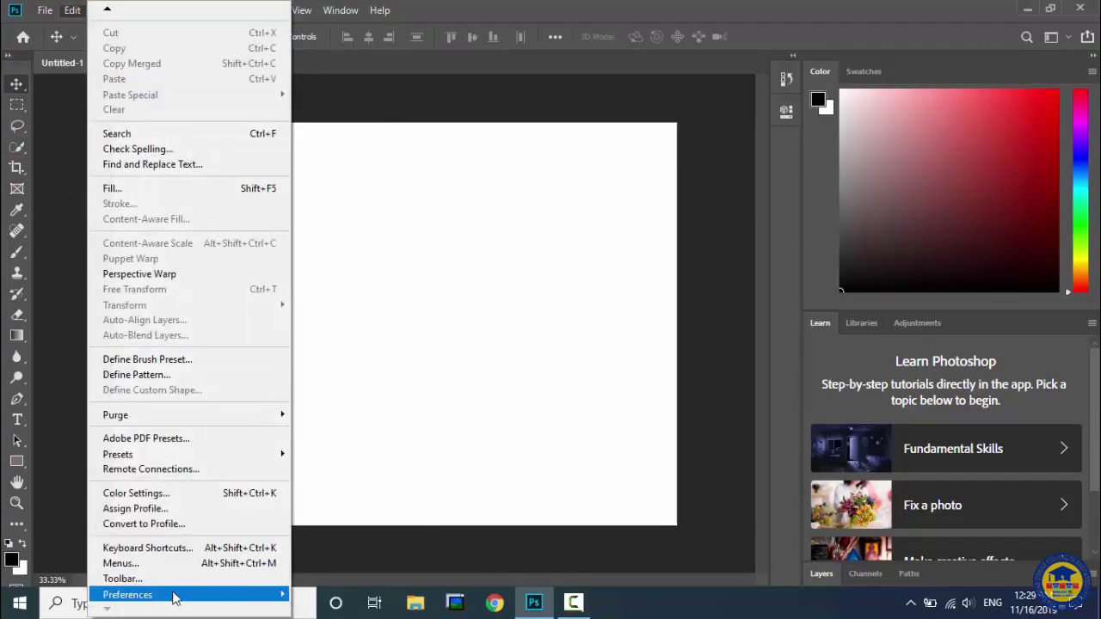
{"action": "left_click", "coordinate": [347, 353]}
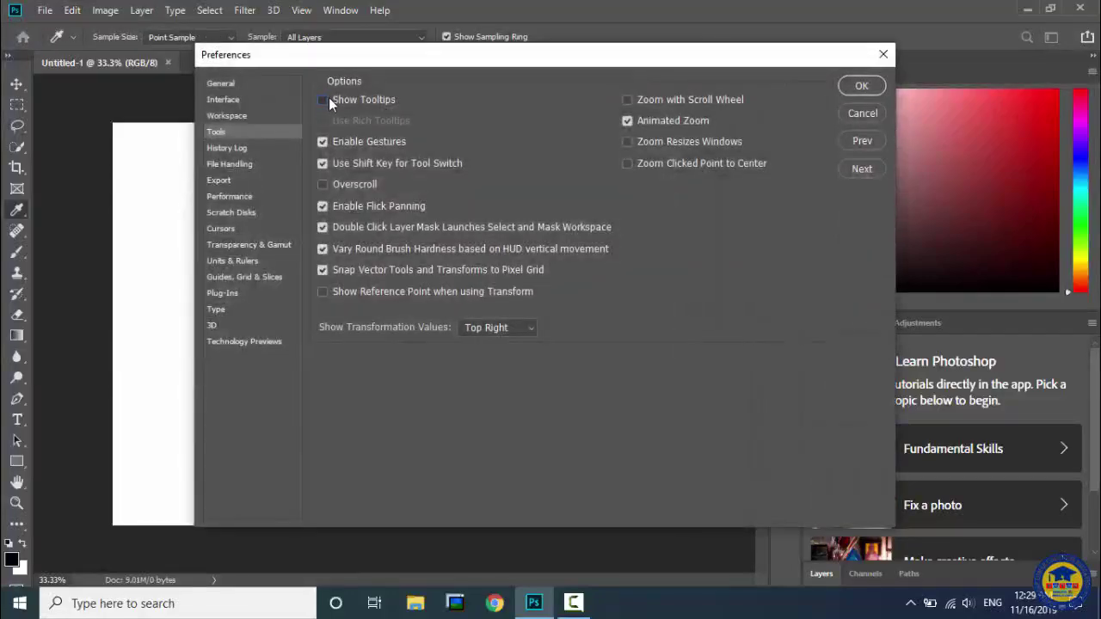
{"action": "left_click", "coordinate": [328, 98]}
{"action": "left_click", "coordinate": [326, 100]}
{"action": "left_click", "coordinate": [857, 86]}
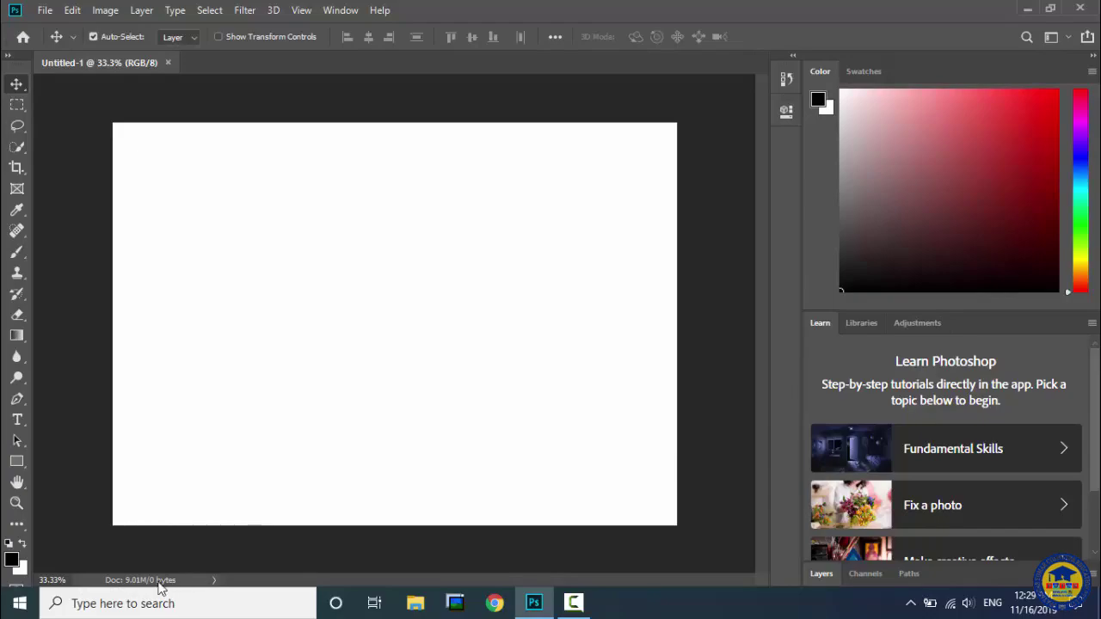
Show the Document Profile information in the document window's status bar
{"action": "left_click", "coordinate": [213, 581]}
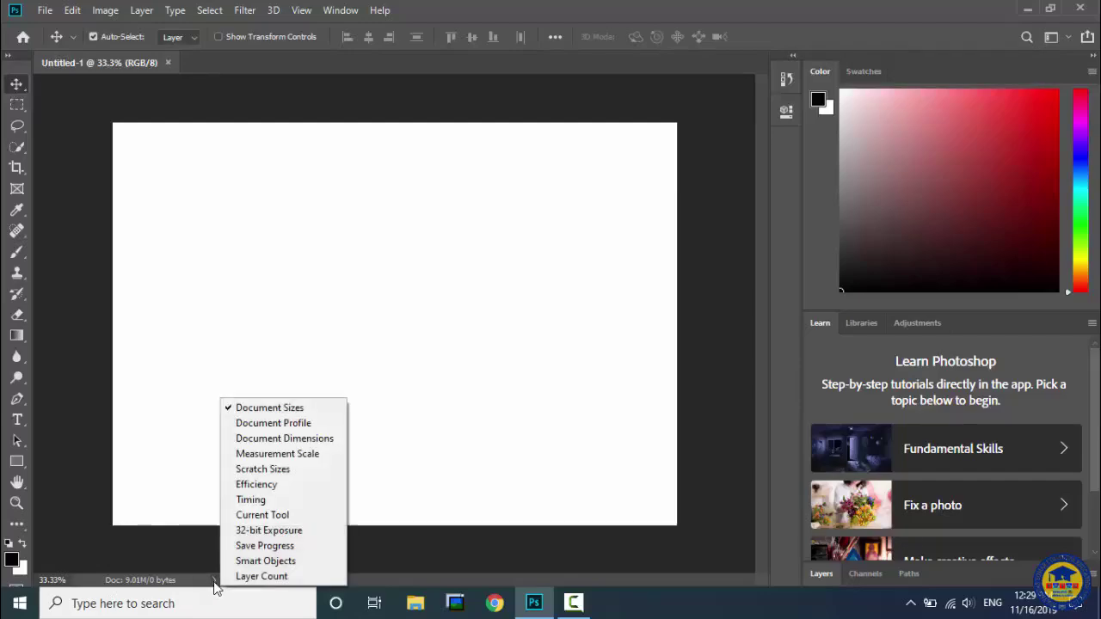
{"action": "left_click", "coordinate": [297, 423]}
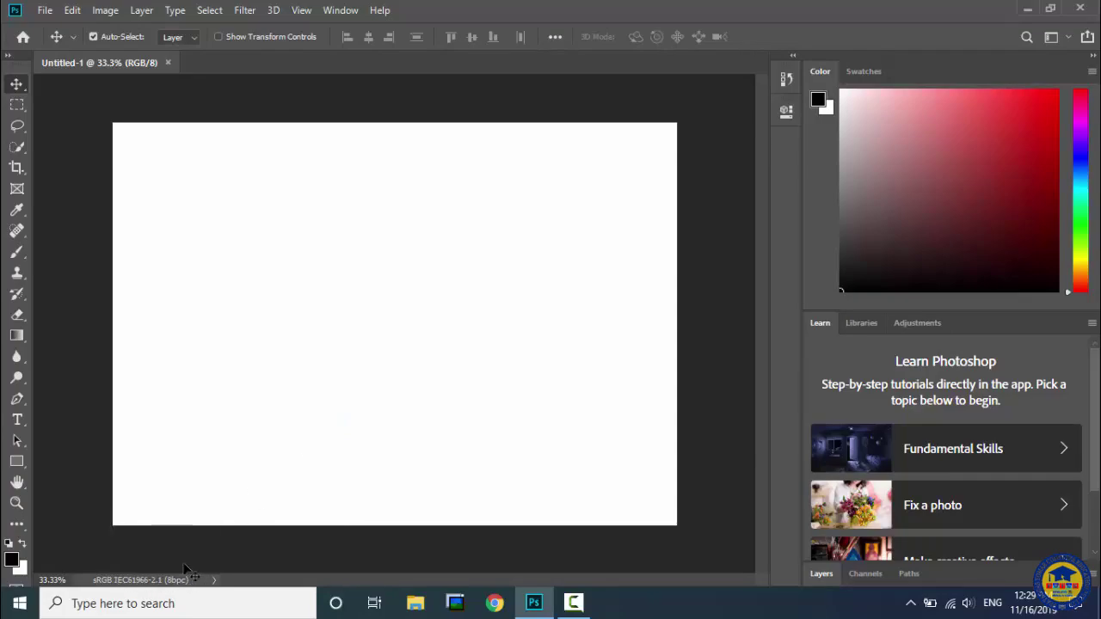
{"action": "left_click", "coordinate": [188, 581]}
Show Document Dimensions in the status bar and inspect the document's width, height, channels and resolution
{"action": "left_click", "coordinate": [214, 581]}
{"action": "left_click", "coordinate": [286, 444]}
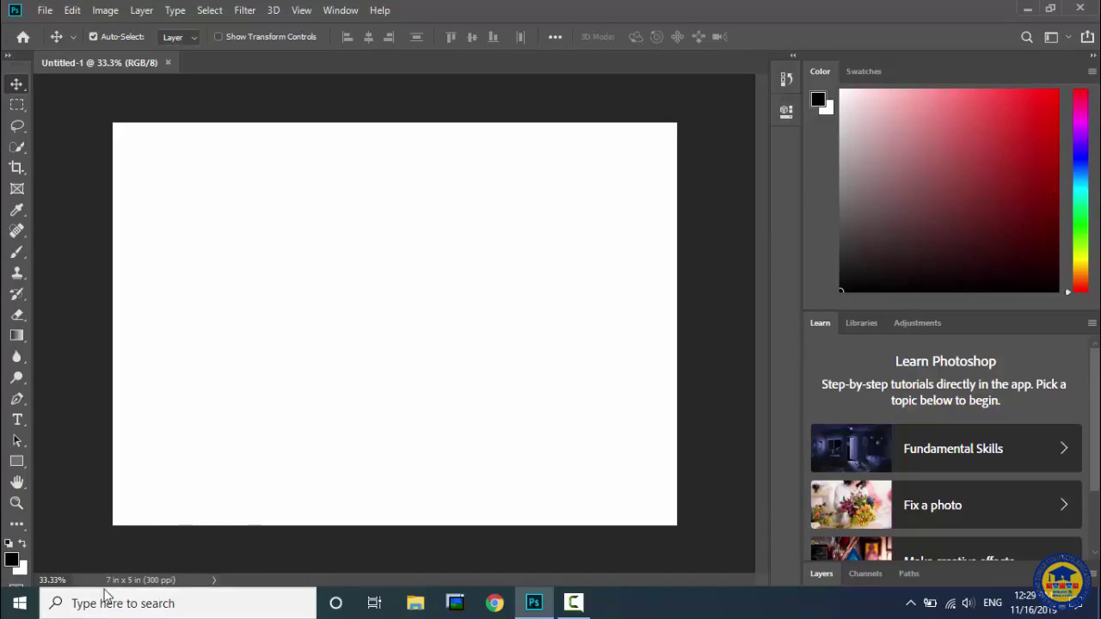
{"action": "left_click_drag", "start_coordinate": [129, 581], "coordinate": [188, 584]}
{"action": "left_click", "coordinate": [134, 583]}
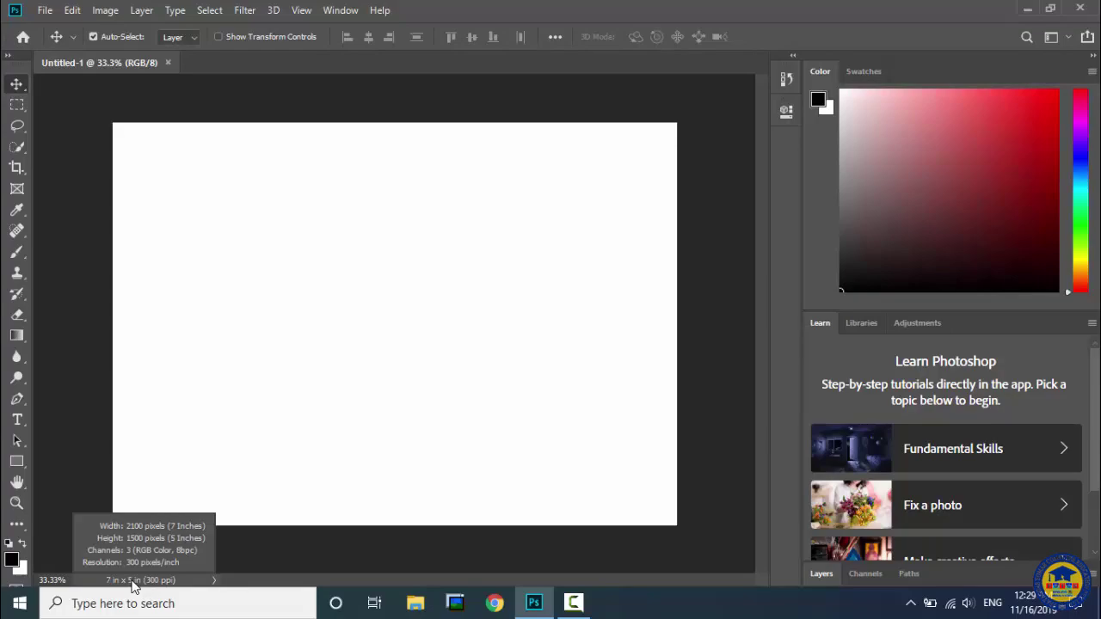
{"action": "left_click_drag", "start_coordinate": [133, 585], "coordinate": [135, 585]}
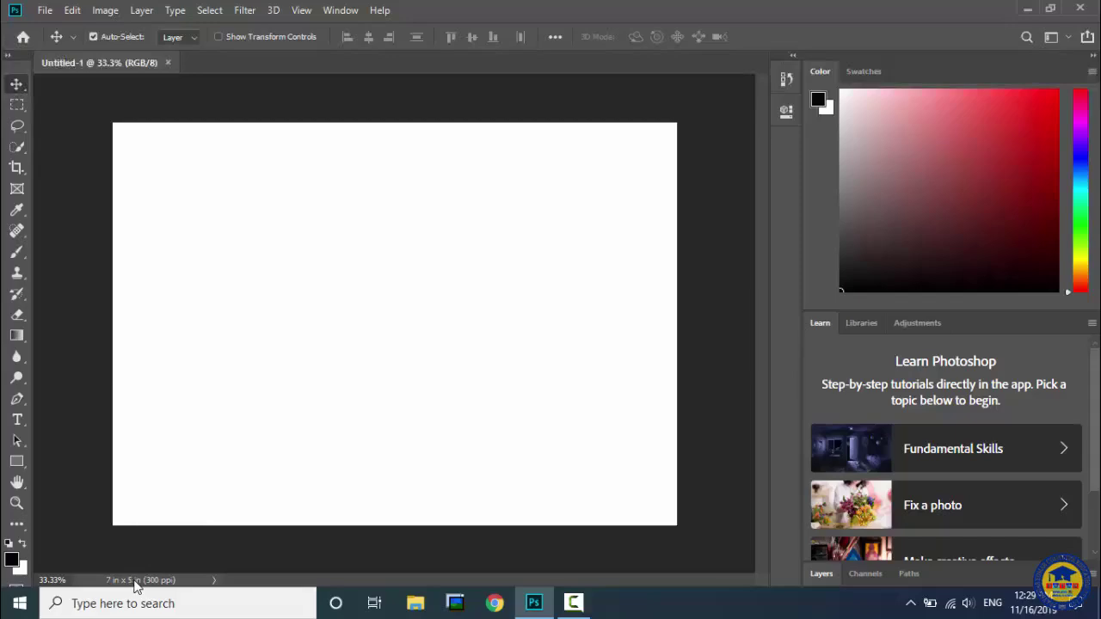
View the Layer Count in the status bar and restore its display to Document Sizes
{"action": "left_click", "coordinate": [214, 580]}
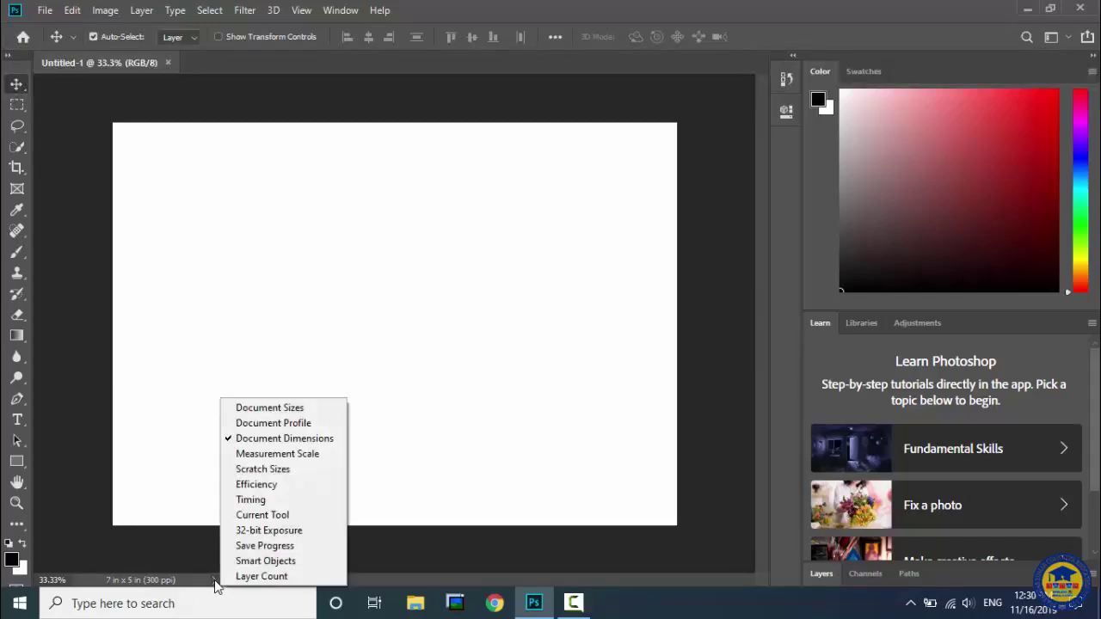
{"action": "left_click", "coordinate": [260, 576]}
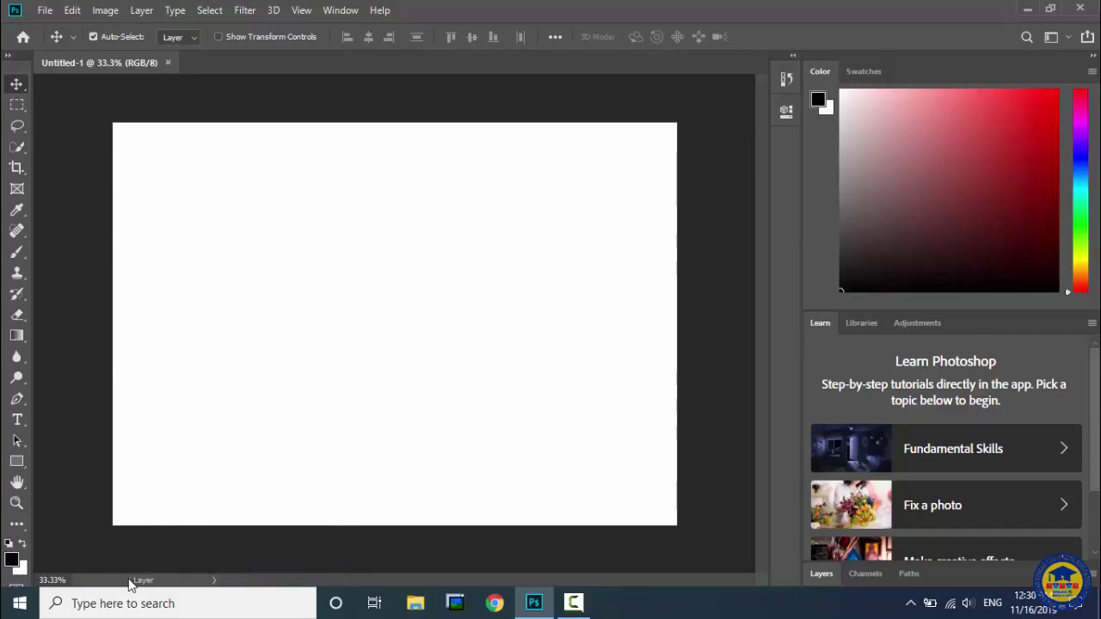
{"action": "left_click", "coordinate": [214, 582]}
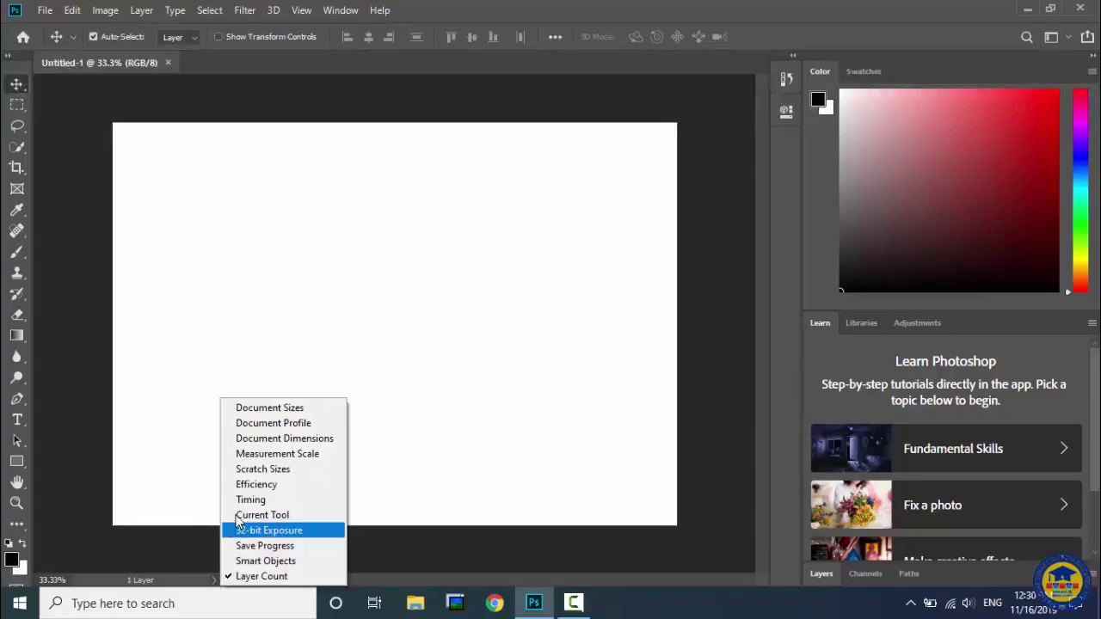
{"action": "left_click", "coordinate": [305, 409]}
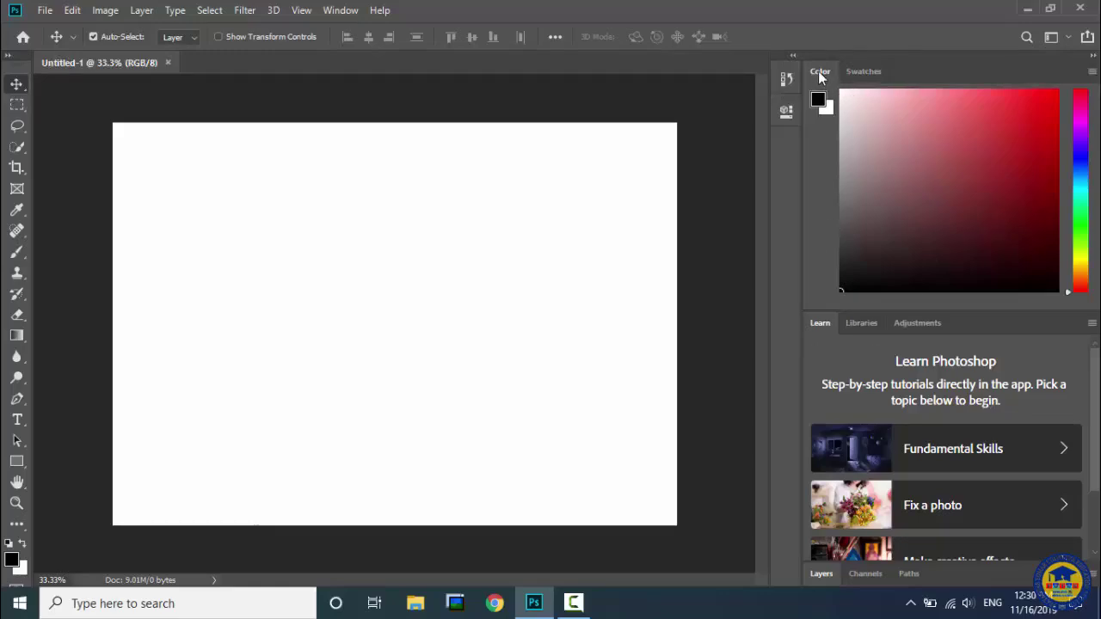
Look at the available colour swatches and return to the colour picker
{"action": "left_click", "coordinate": [858, 71]}
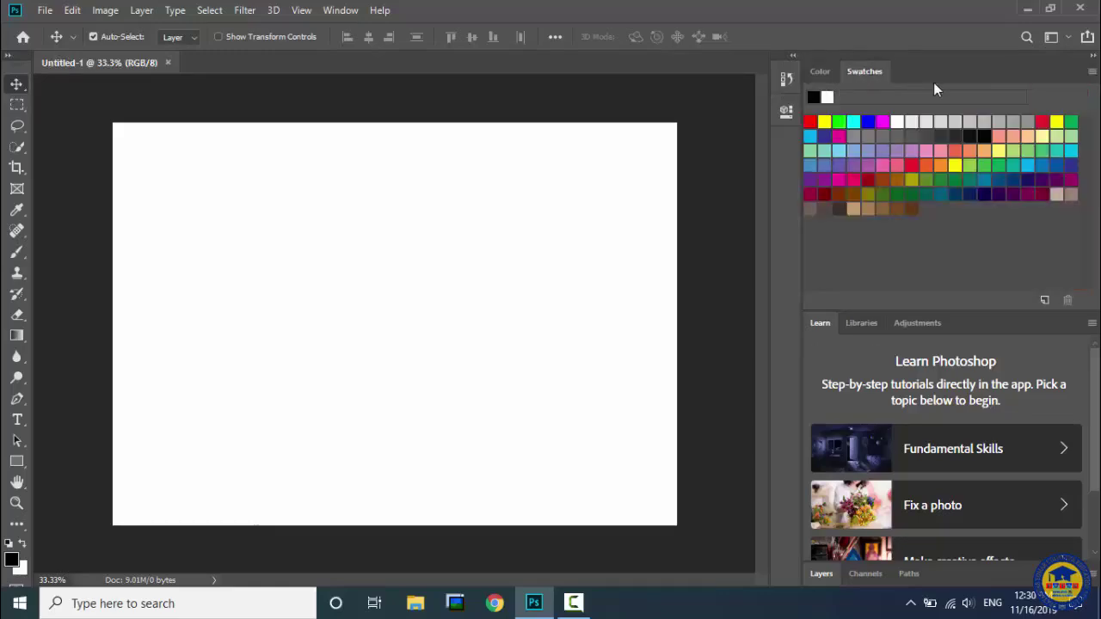
{"action": "left_click", "coordinate": [819, 72]}
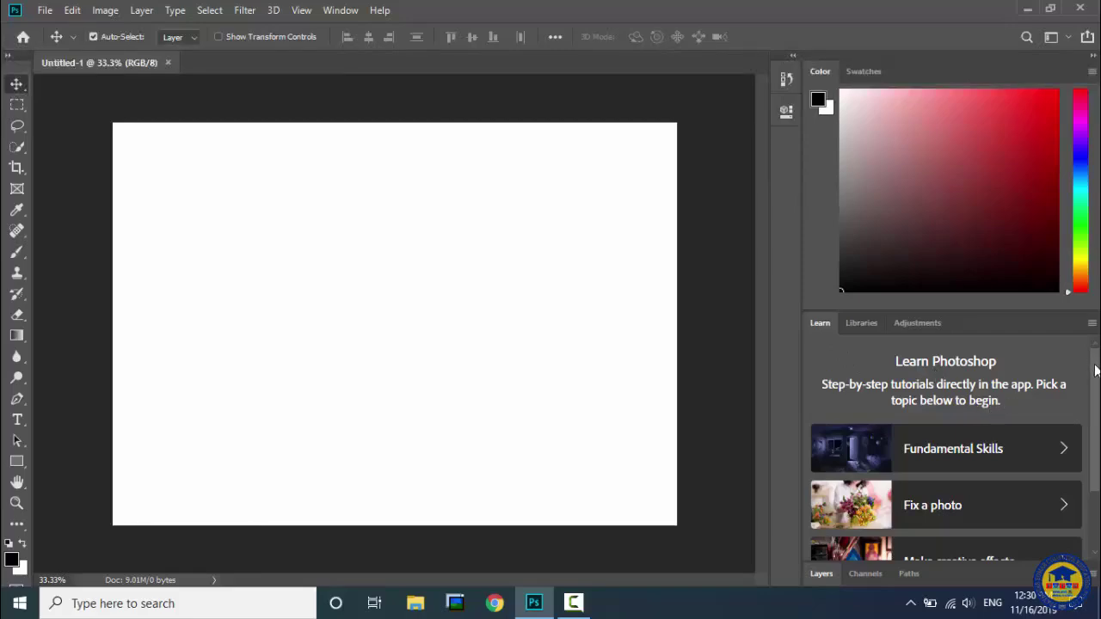
Browse the Learn Photoshop tutorial topics and open the Libraries view
{"action": "left_click_drag", "start_coordinate": [1096, 370], "coordinate": [1097, 428]}
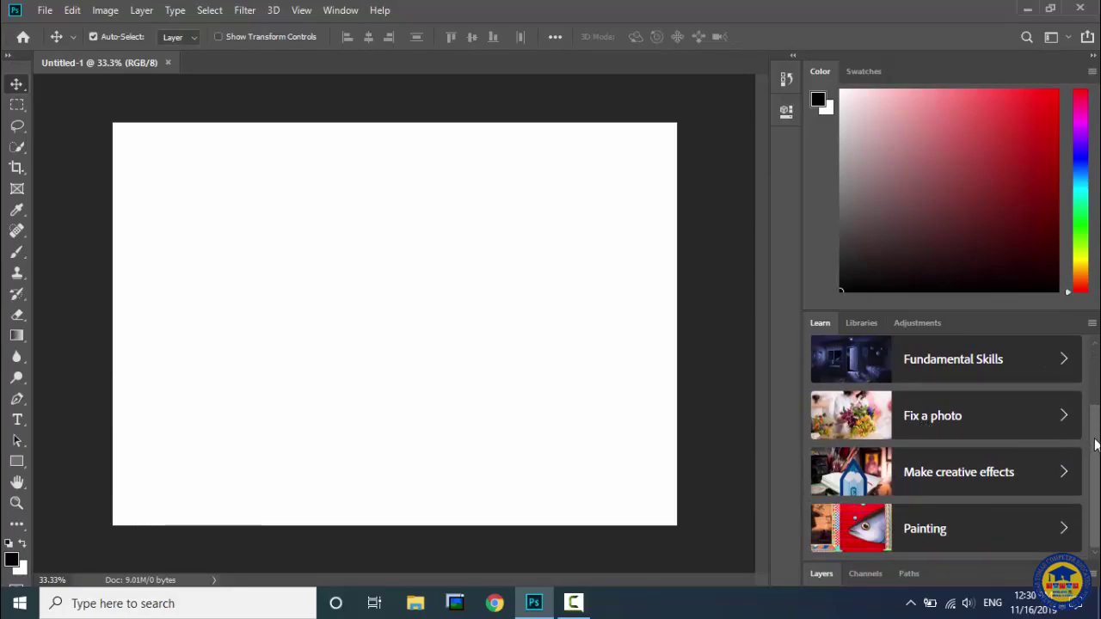
{"action": "scroll", "coordinate": [1096, 444], "scroll_direction": "up", "scroll_amount": 1}
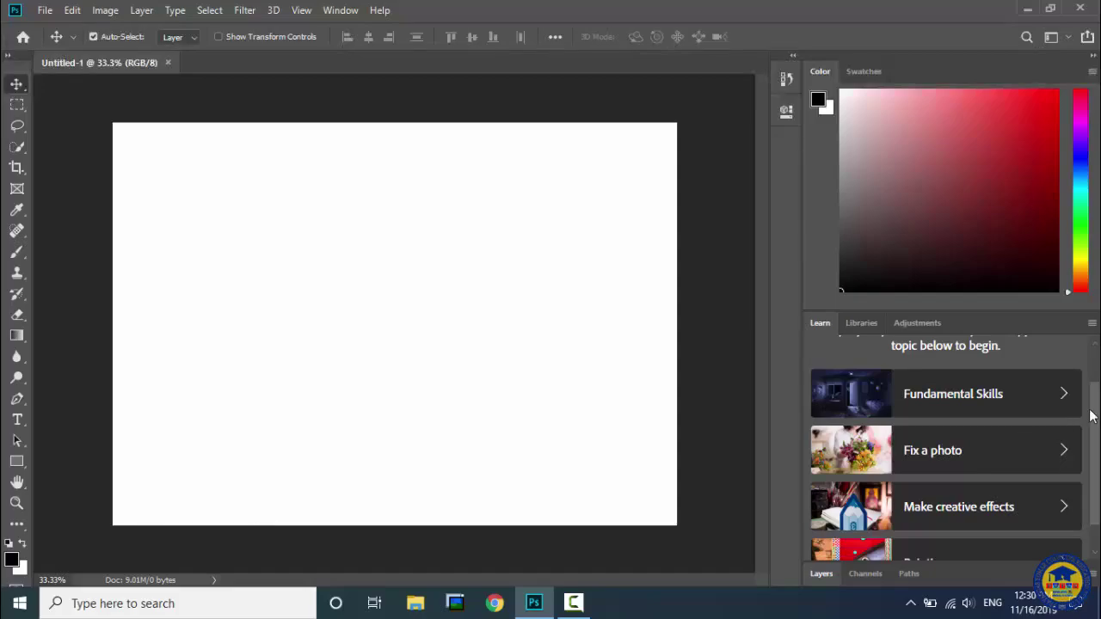
{"action": "scroll", "coordinate": [1094, 419], "scroll_direction": "down", "scroll_amount": 1}
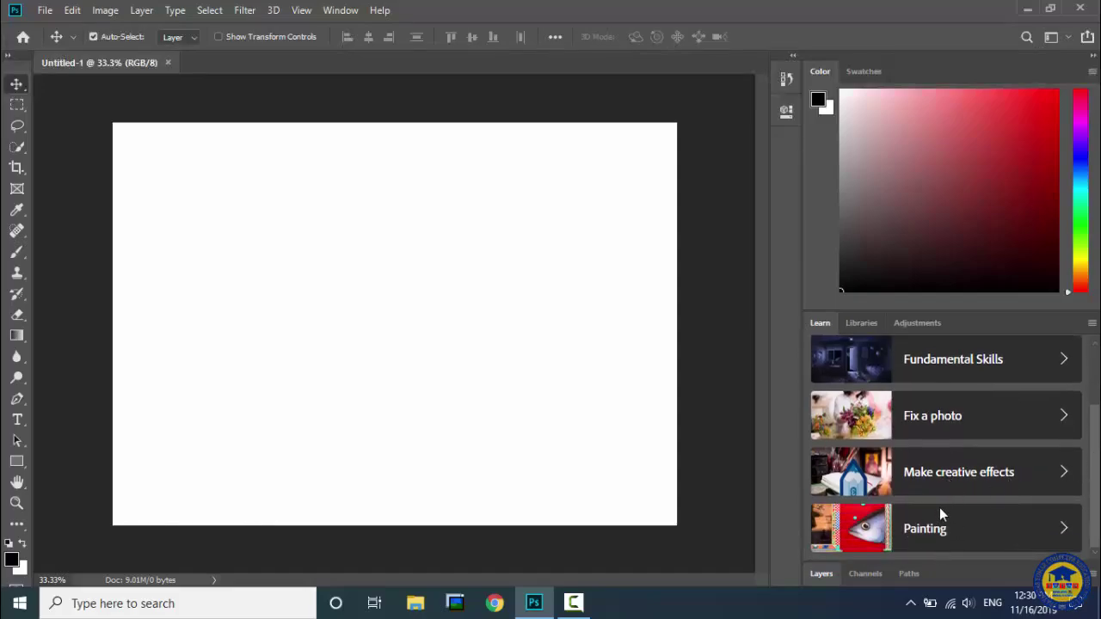
{"action": "left_click", "coordinate": [871, 323]}
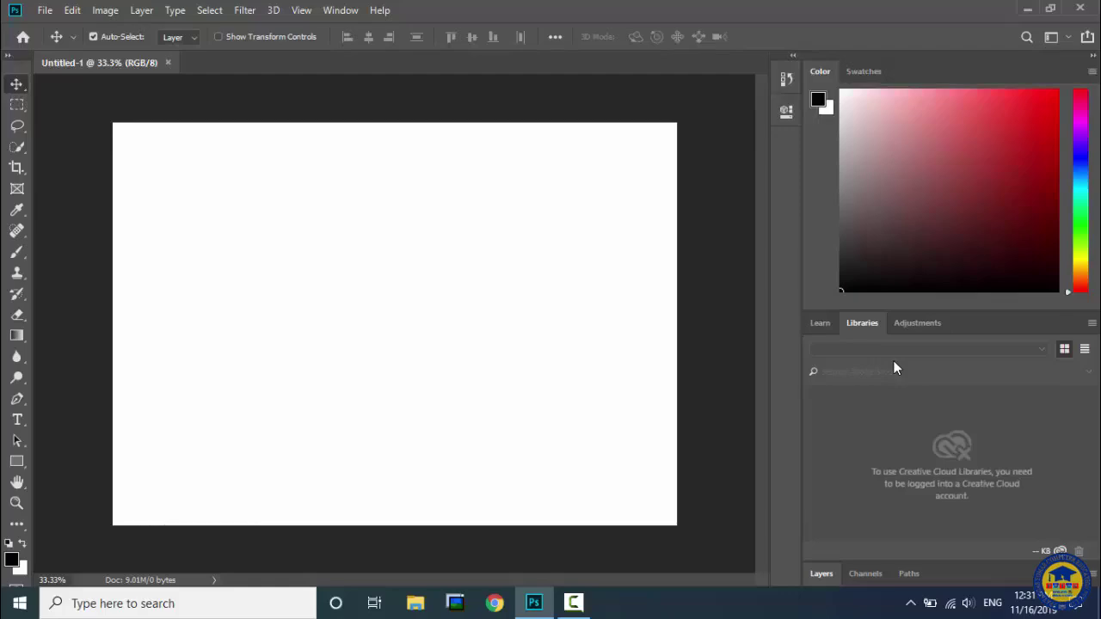
Show the Adjustments panel and dock the Layers, Channels and Paths group together with Learn, Libraries and Adjustments
{"action": "left_click", "coordinate": [927, 322]}
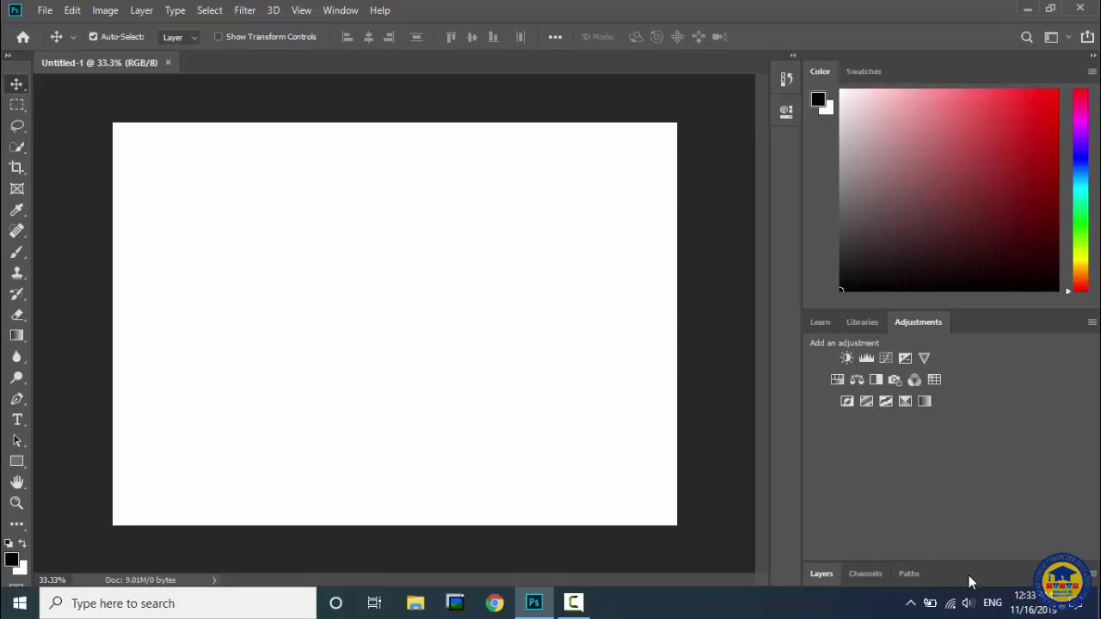
{"action": "left_click_drag", "start_coordinate": [968, 576], "coordinate": [964, 317]}
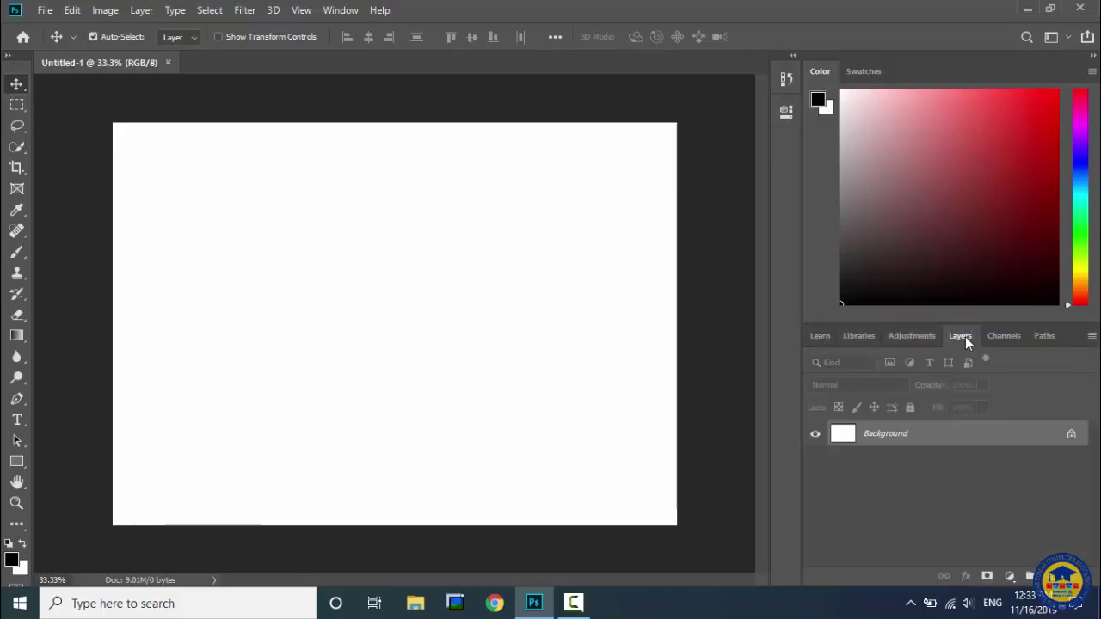
Switch between the Learn and Libraries panels, and close the Learn panel
{"action": "left_click", "coordinate": [818, 338]}
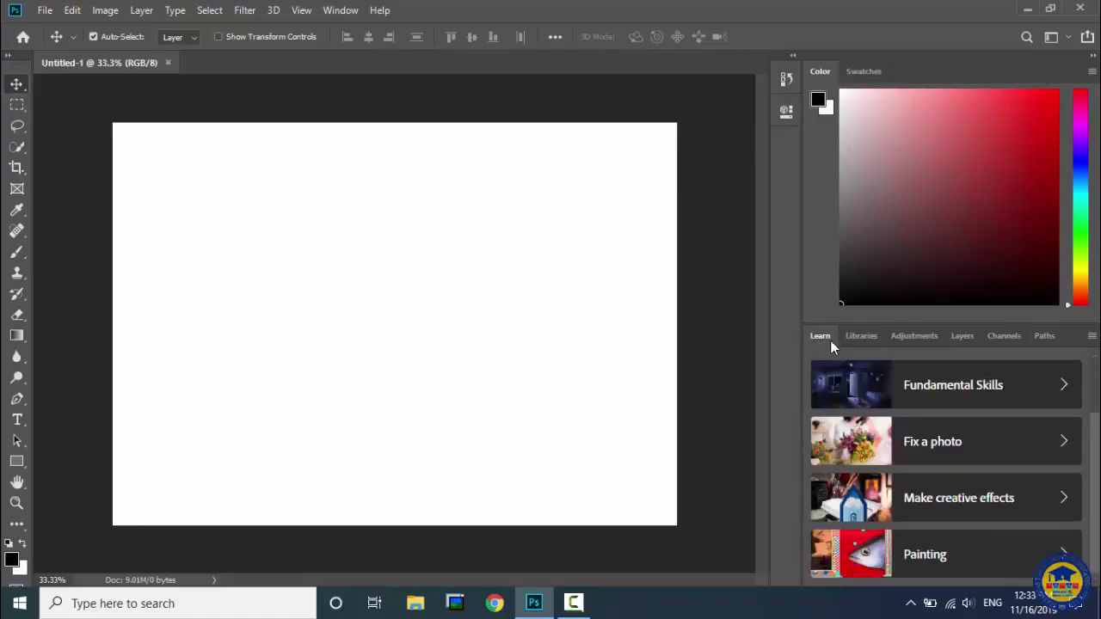
{"action": "left_click", "coordinate": [864, 336]}
{"action": "left_click", "coordinate": [821, 335]}
{"action": "left_click", "coordinate": [859, 337]}
{"action": "left_click", "coordinate": [821, 336]}
{"action": "right_click", "coordinate": [821, 336]}
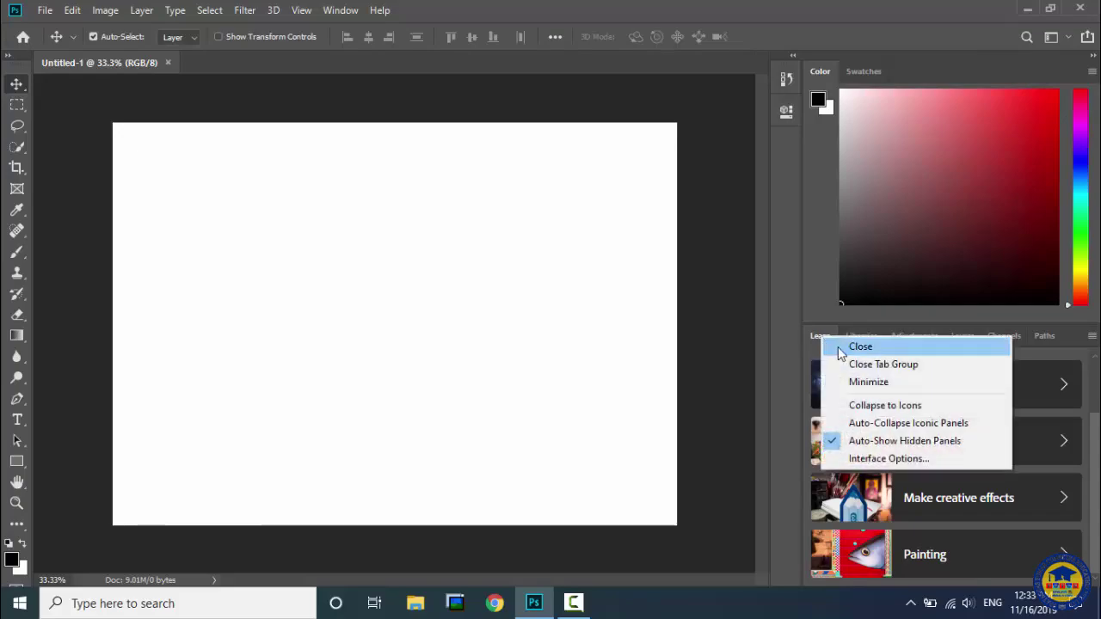
{"action": "left_click", "coordinate": [840, 348]}
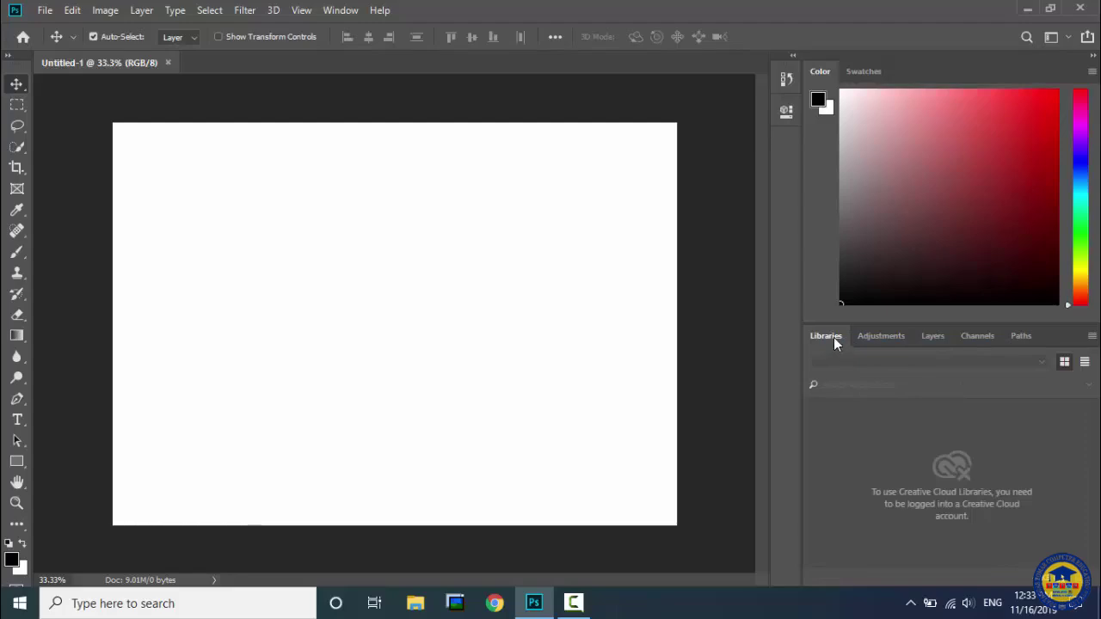
Minimize the Libraries panel group and expand it again
{"action": "right_click", "coordinate": [833, 337]}
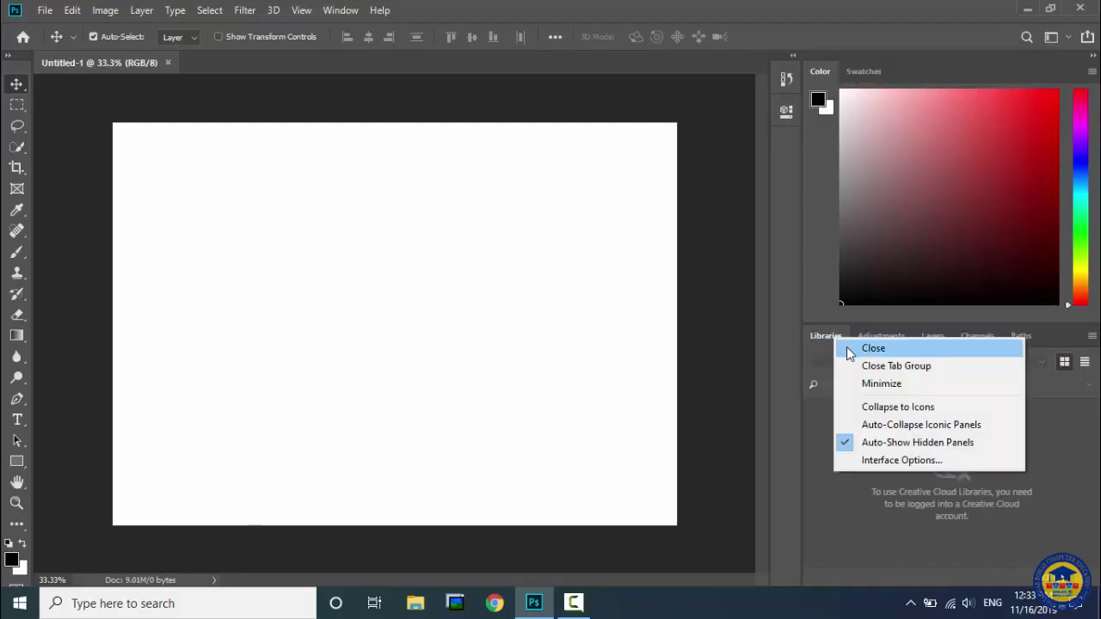
{"action": "left_click", "coordinate": [878, 386]}
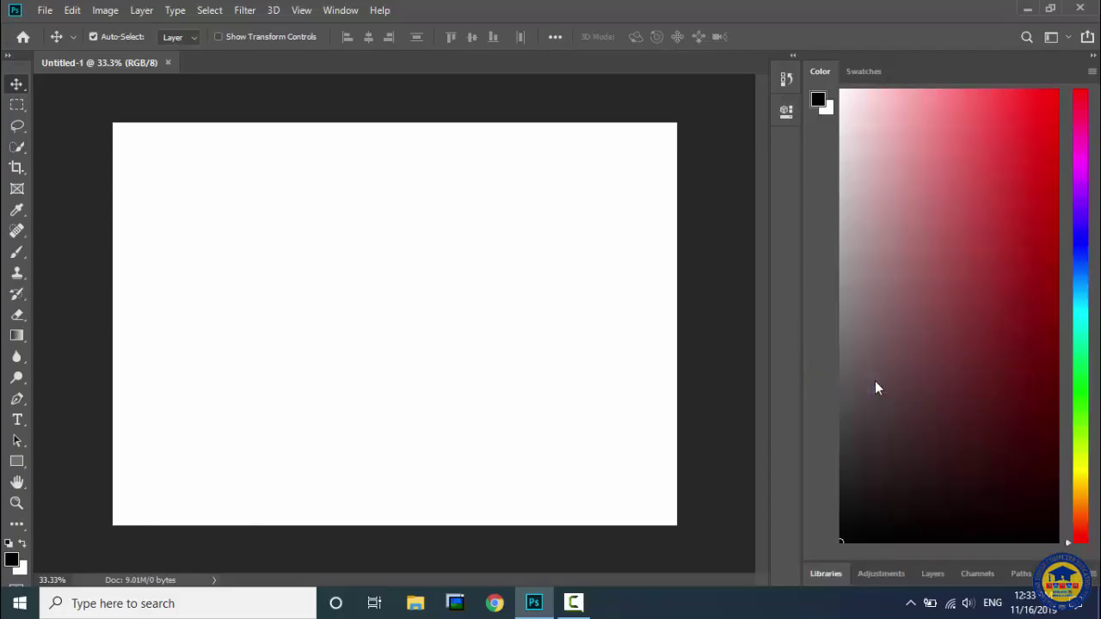
{"action": "right_click", "coordinate": [826, 573]}
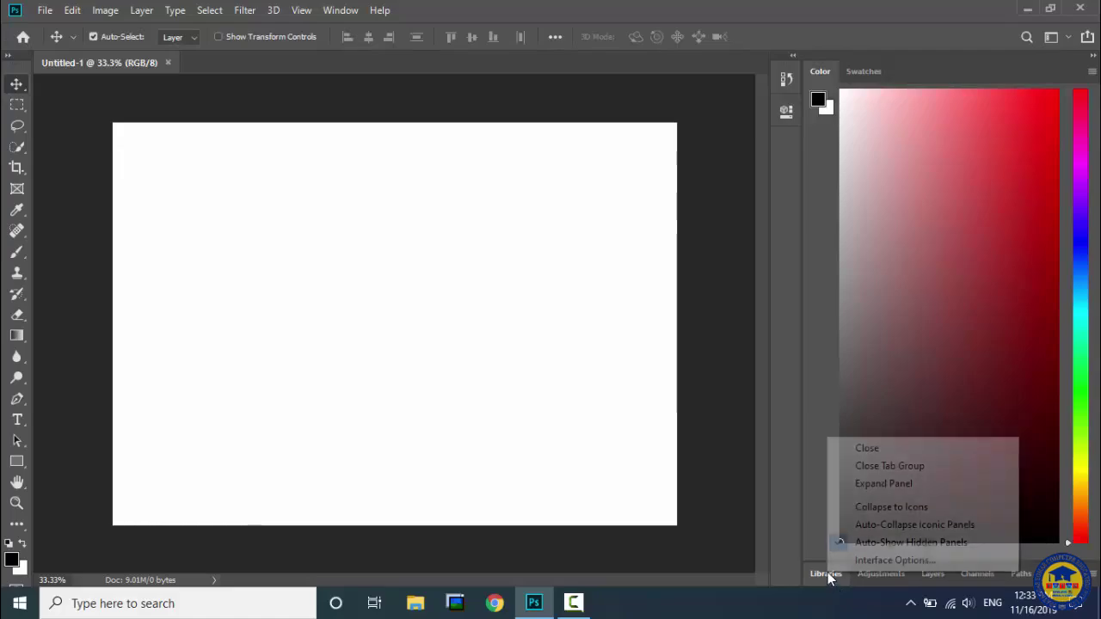
{"action": "left_click", "coordinate": [898, 484]}
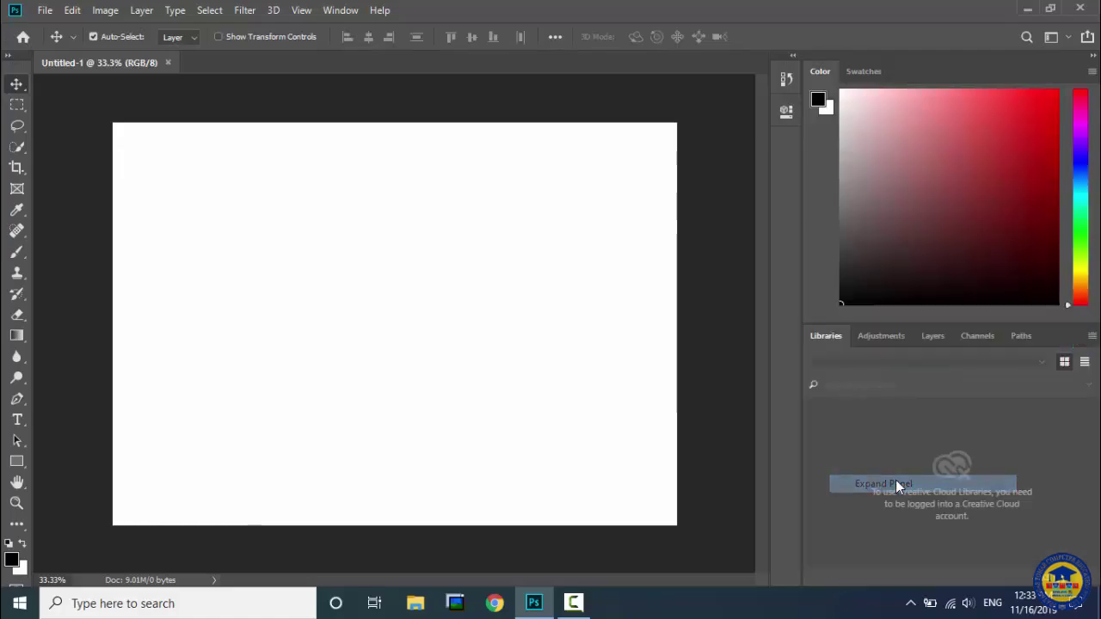
Close the Libraries and Adjustments panels so the group holds only Layers, Channels and Paths
{"action": "right_click", "coordinate": [831, 338]}
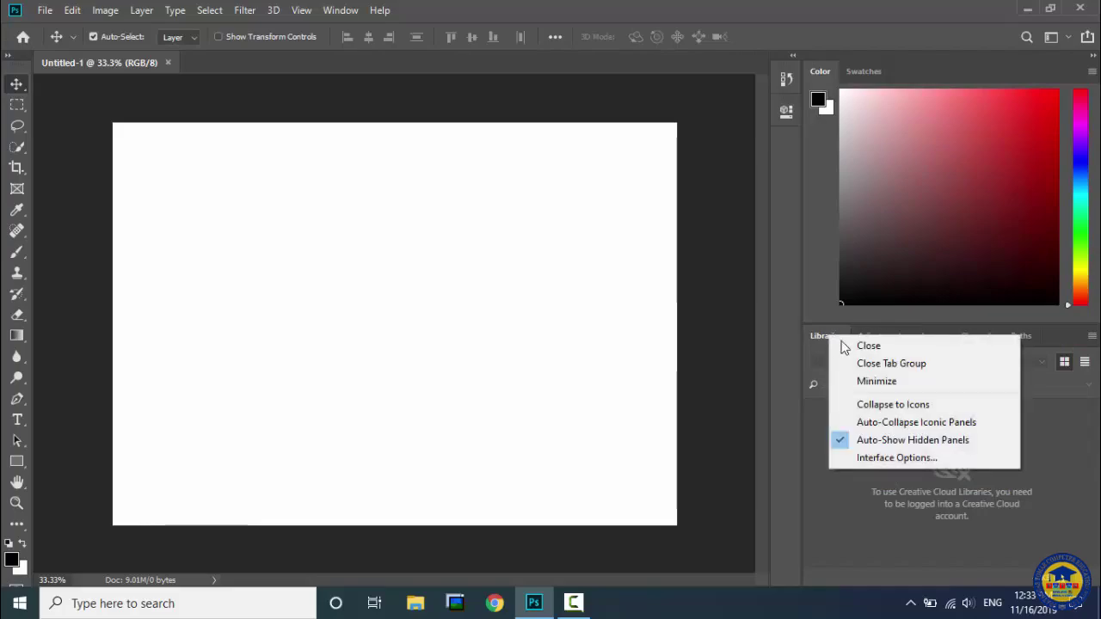
{"action": "left_click", "coordinate": [842, 344]}
{"action": "right_click", "coordinate": [846, 337]}
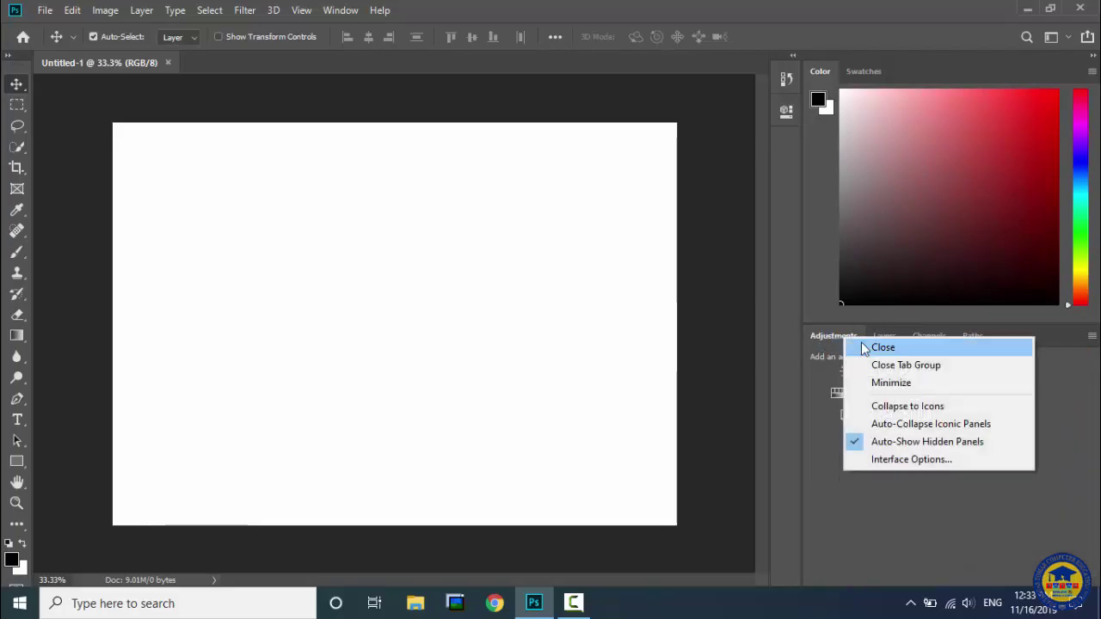
{"action": "left_click", "coordinate": [857, 346]}
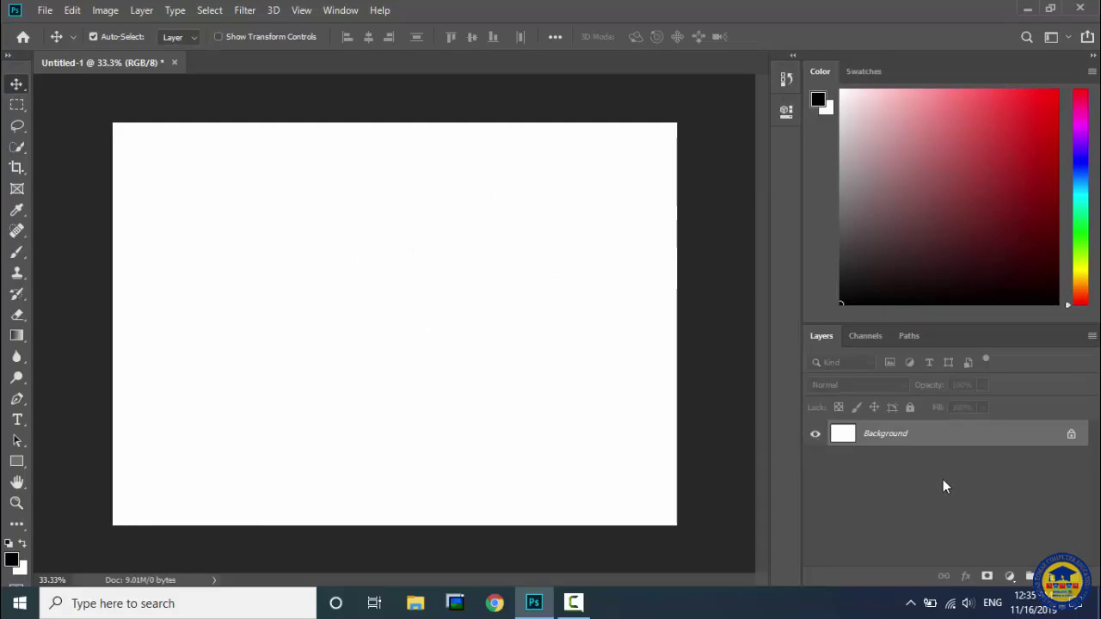
Place Cash in Hand.jpg from the desktop's Photoshop Images folder onto the blank Untitled-1 canvas
{"action": "left_click", "coordinate": [1098, 606]}
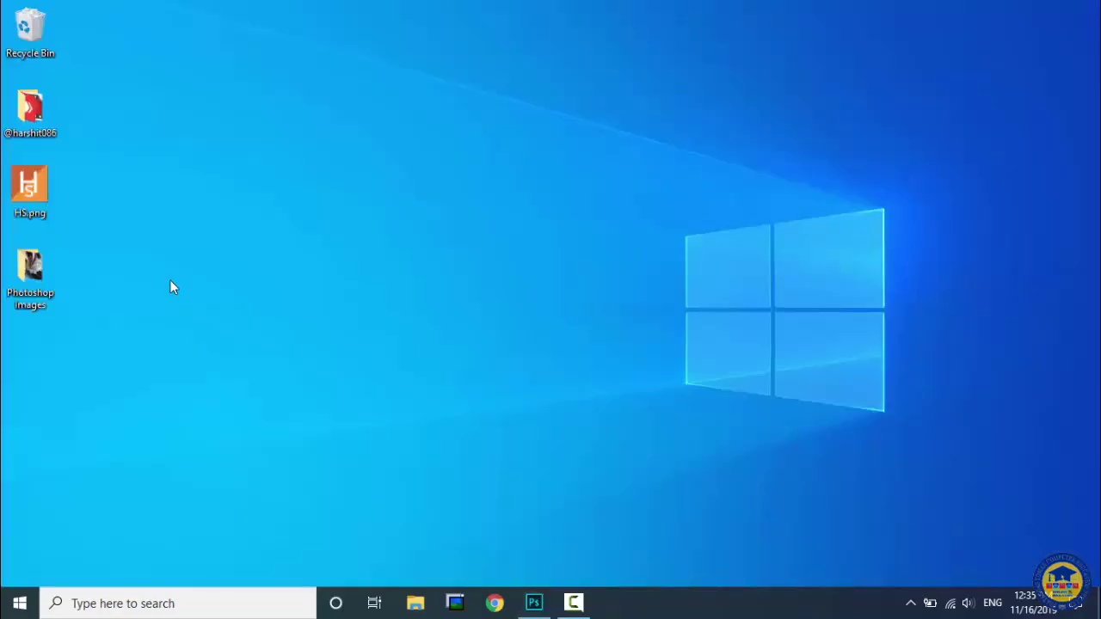
{"action": "double_click", "coordinate": [30, 271]}
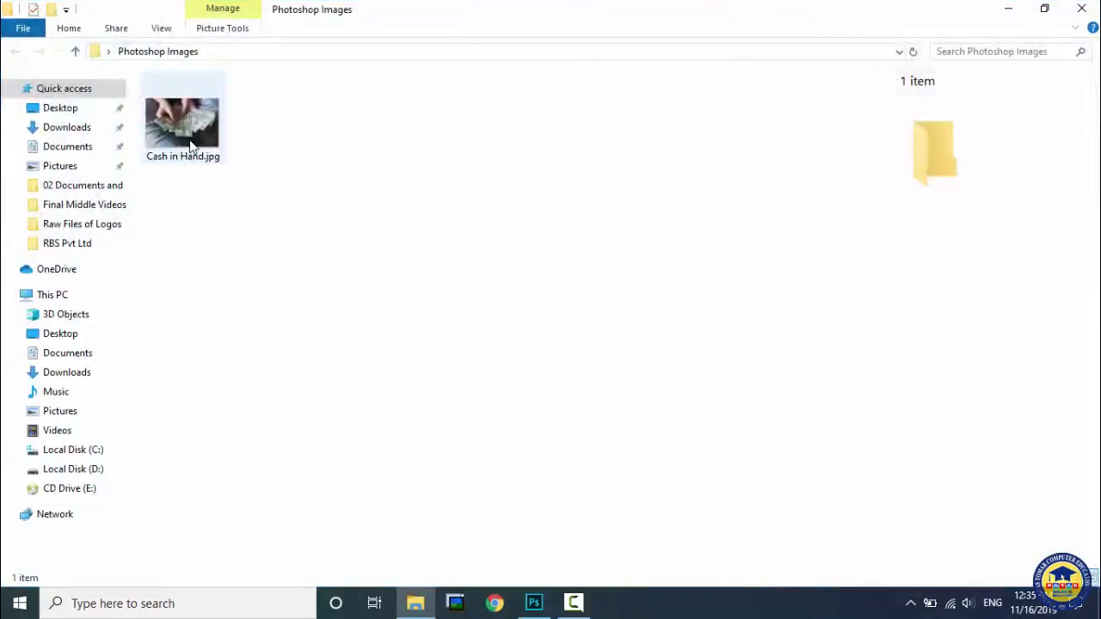
{"action": "left_click_drag", "start_coordinate": [185, 109], "coordinate": [365, 258]}
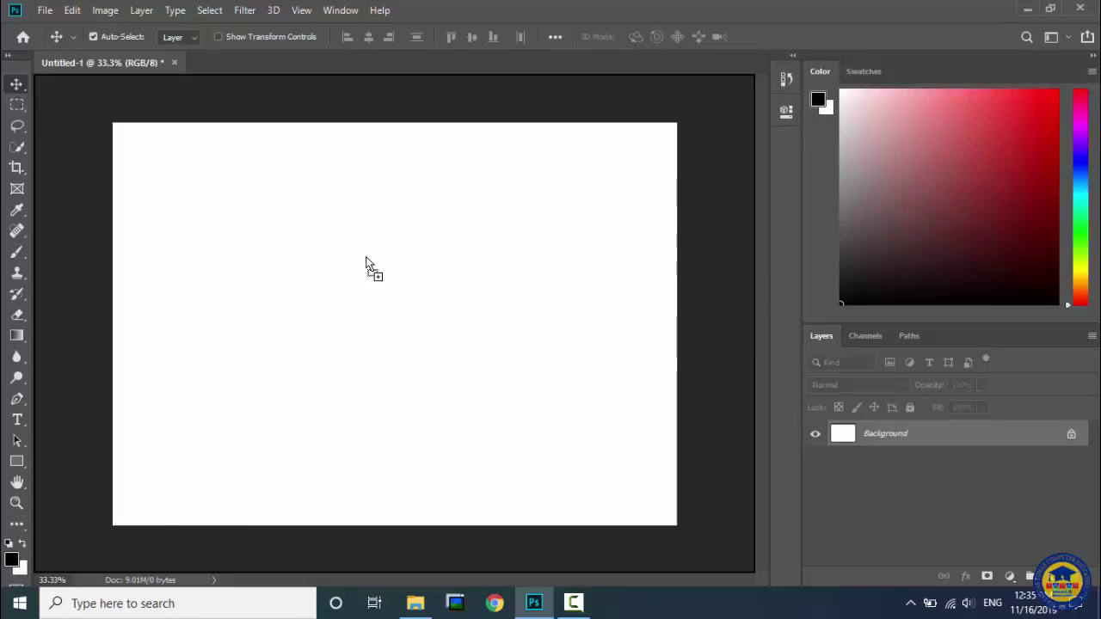
{"action": "left_click_drag", "start_coordinate": [366, 262], "coordinate": [365, 262]}
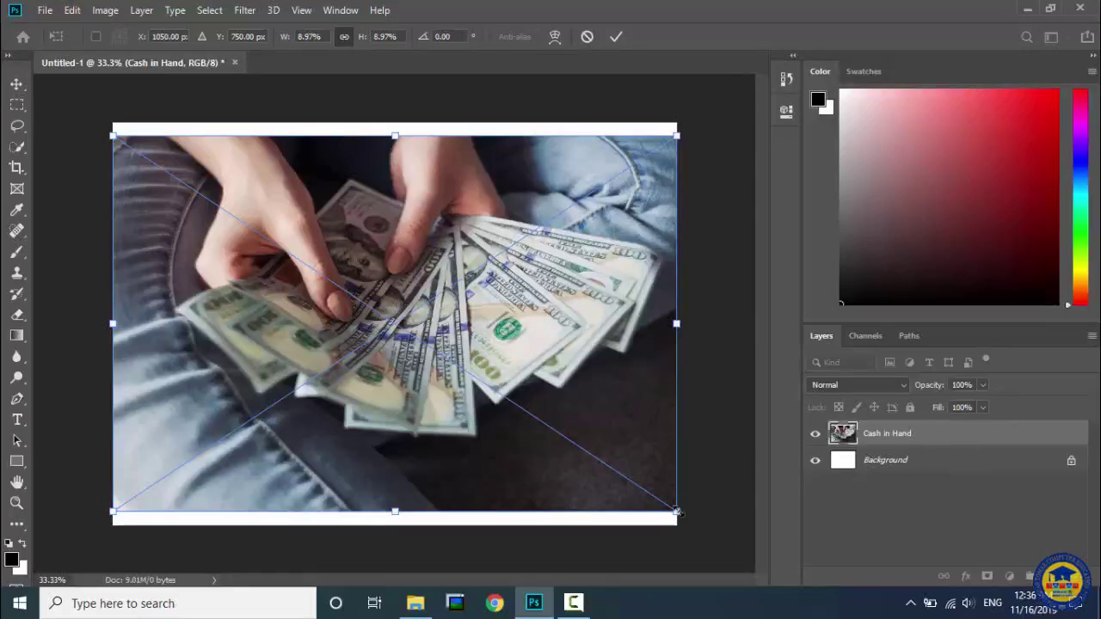
Scale the placed image to about 10% so it covers the canvas, commit it, and select the Background and Cash in Hand layers in turn
{"action": "left_click_drag", "start_coordinate": [676, 511], "coordinate": [706, 532]}
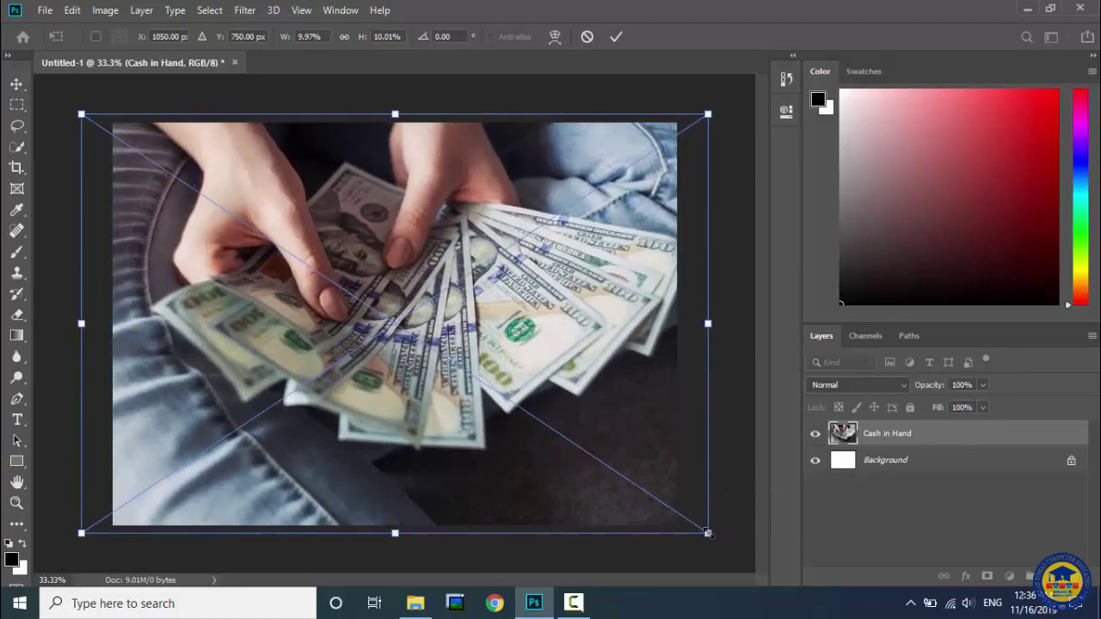
{"action": "left_click", "coordinate": [615, 37]}
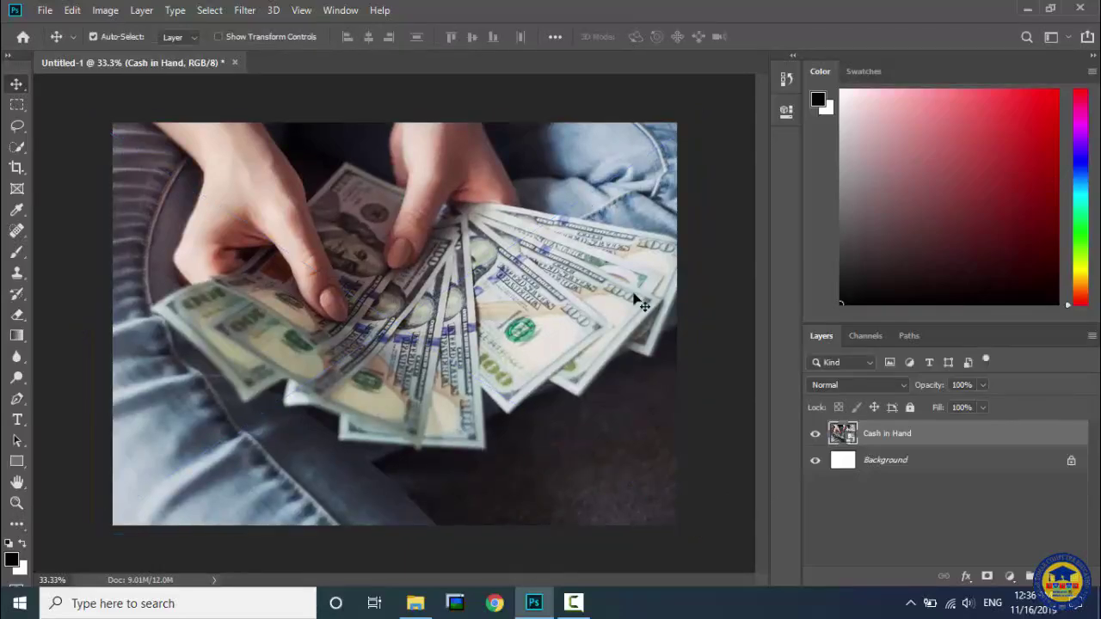
{"action": "left_click", "coordinate": [909, 461]}
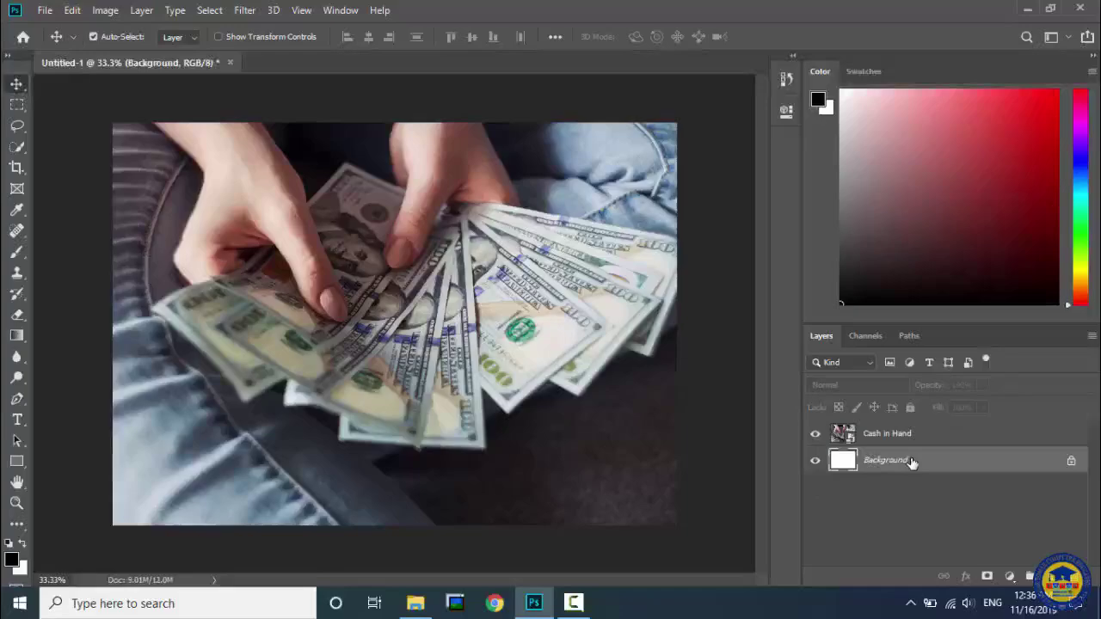
{"action": "left_click", "coordinate": [902, 434]}
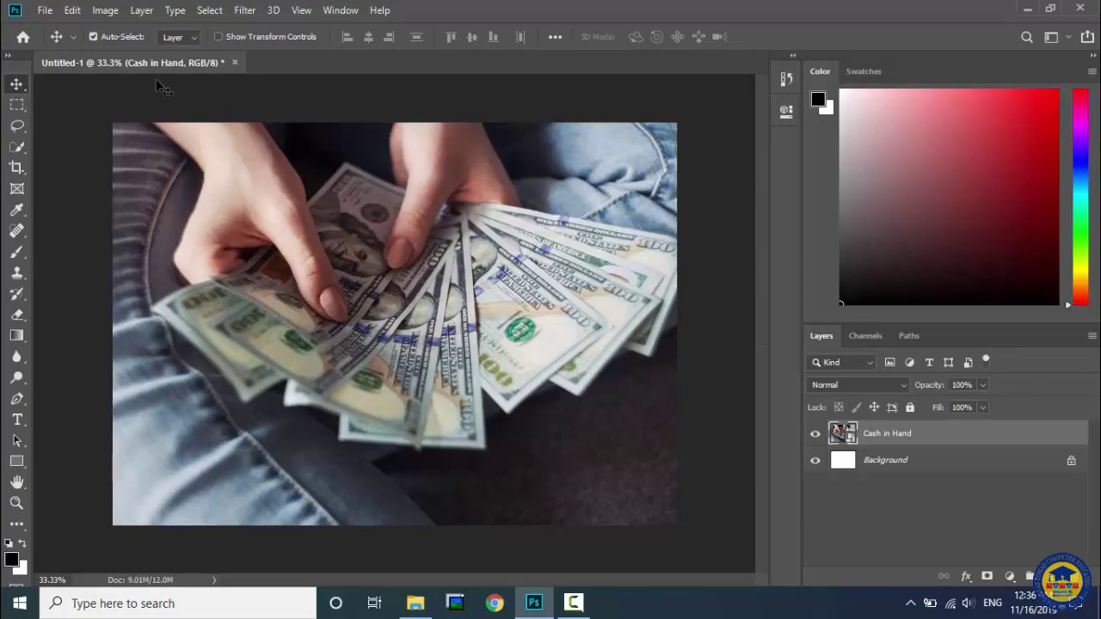
Open the Interface preferences and move the dialog aside so more of the workspace is visible
{"action": "left_click", "coordinate": [72, 12]}
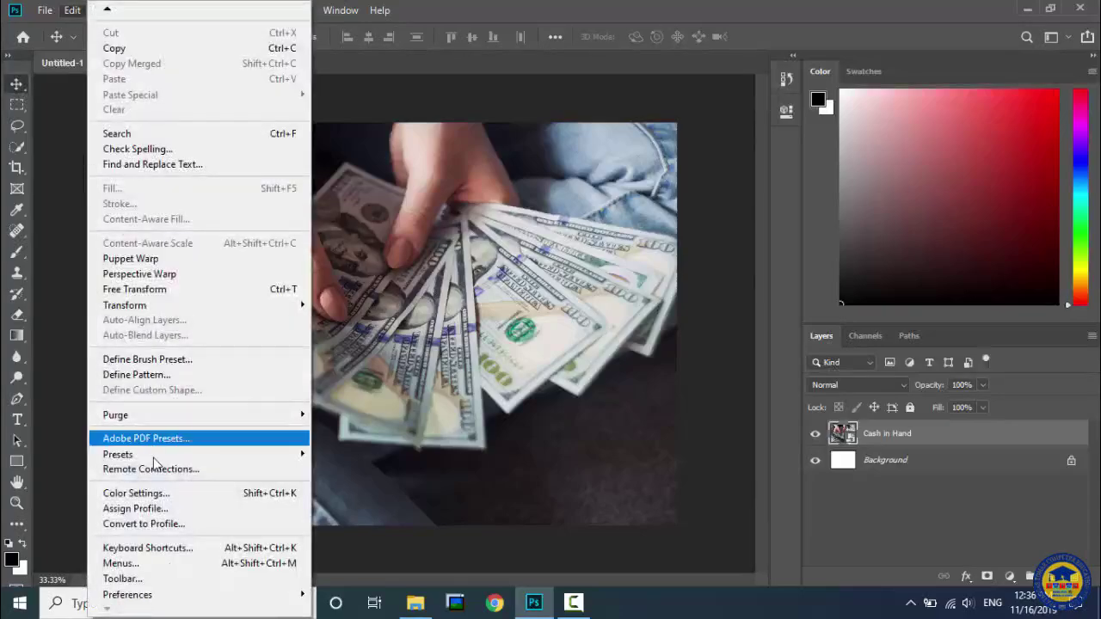
{"action": "mouse_move", "coordinate": [208, 595]}
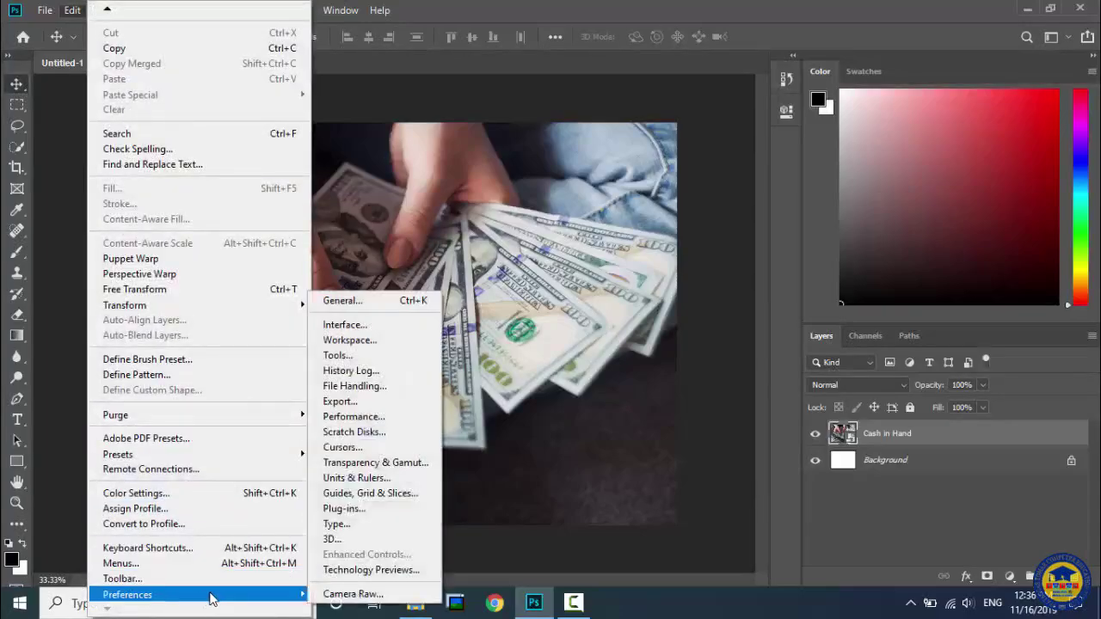
{"action": "left_click", "coordinate": [356, 325]}
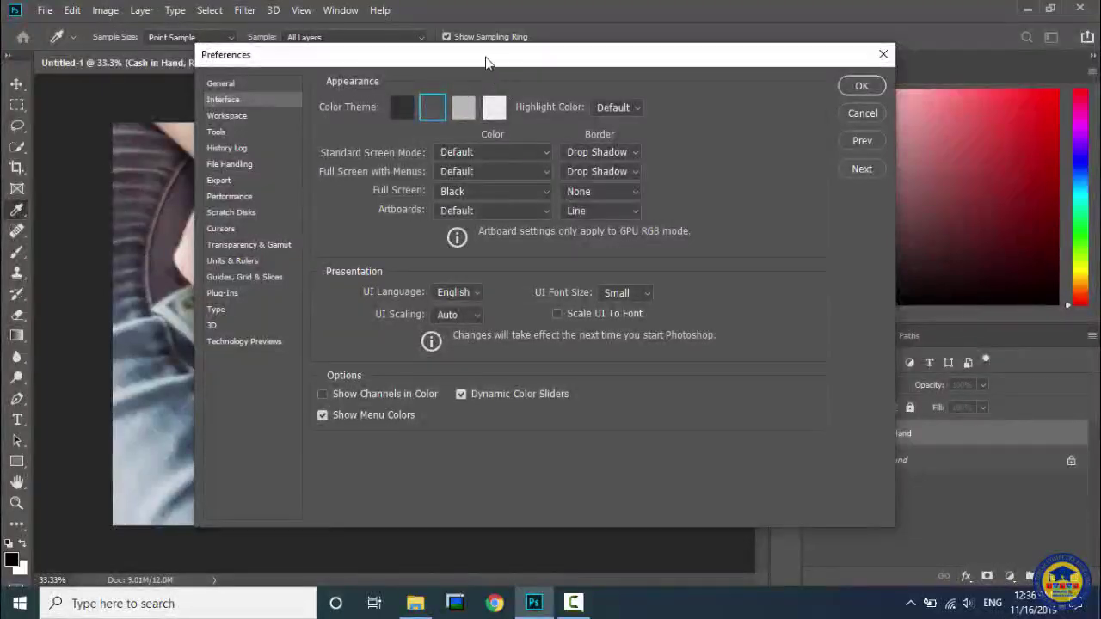
{"action": "left_click_drag", "start_coordinate": [486, 62], "coordinate": [704, 53]}
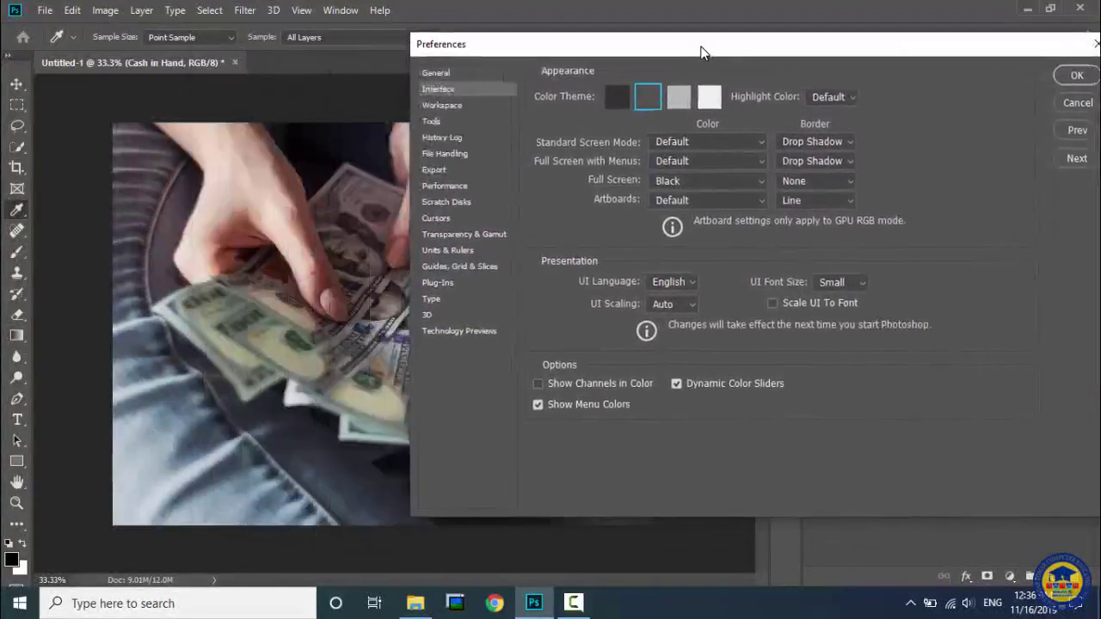
Try the light gray, lightest and darkest color themes, and return to the medium-dark gray theme
{"action": "left_click", "coordinate": [677, 98]}
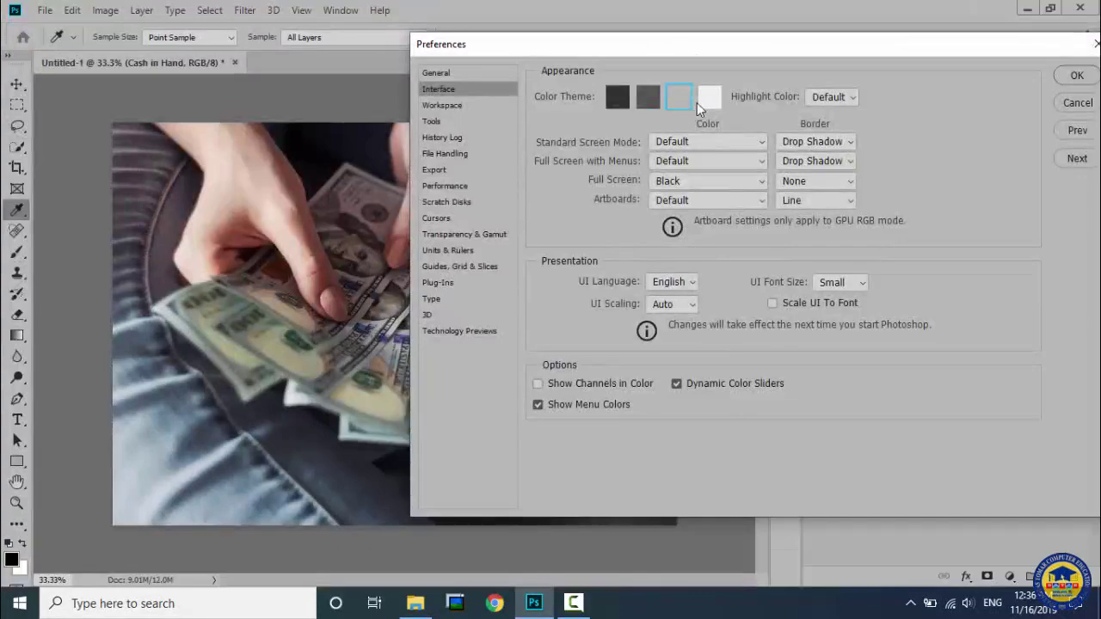
{"action": "left_click", "coordinate": [710, 98]}
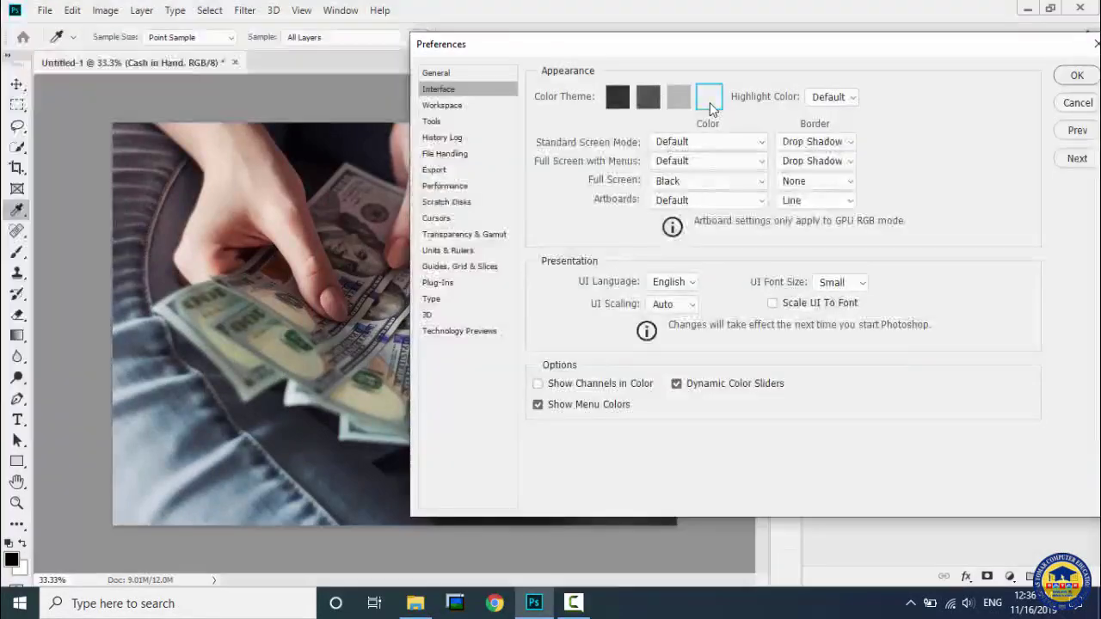
{"action": "left_click", "coordinate": [618, 98]}
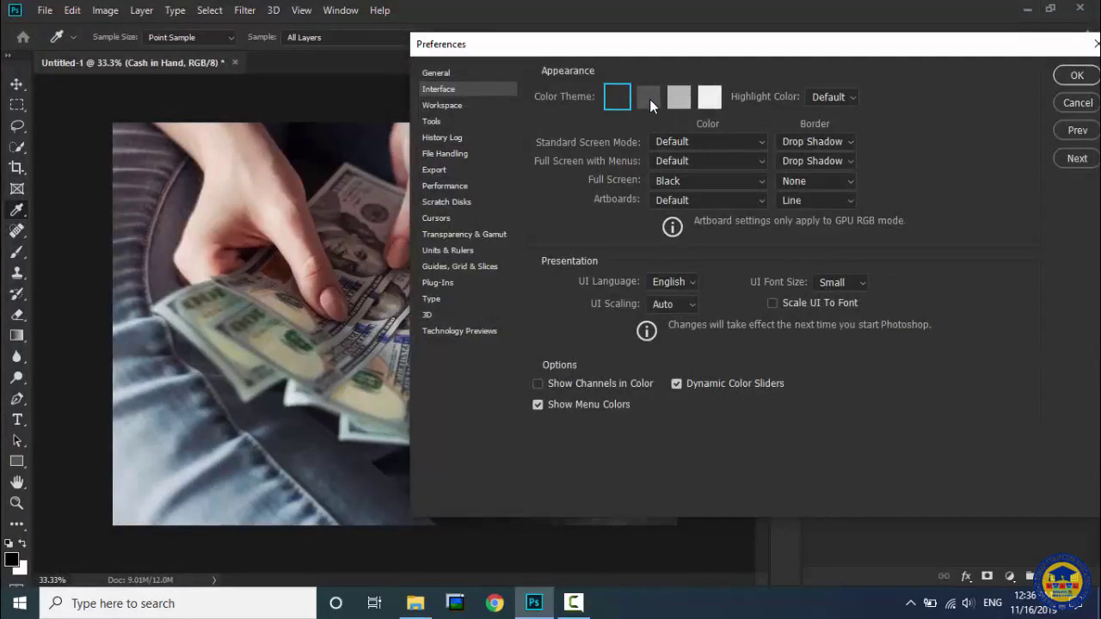
{"action": "left_click", "coordinate": [648, 98]}
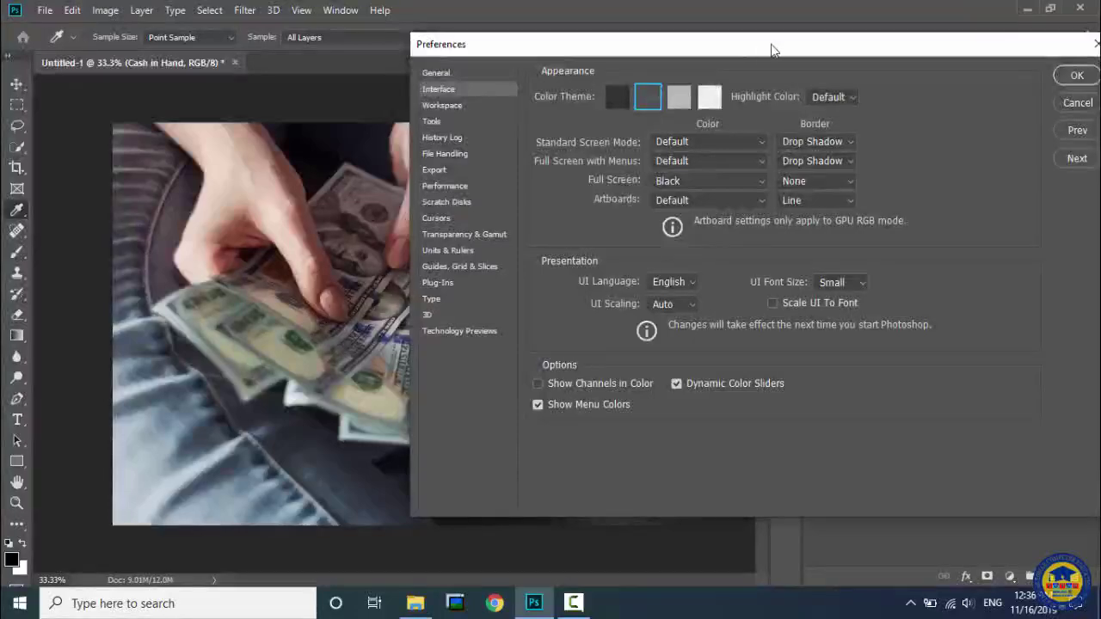
Set the interface highlight color to Blue and apply the preferences
{"action": "left_click_drag", "start_coordinate": [771, 50], "coordinate": [443, 46]}
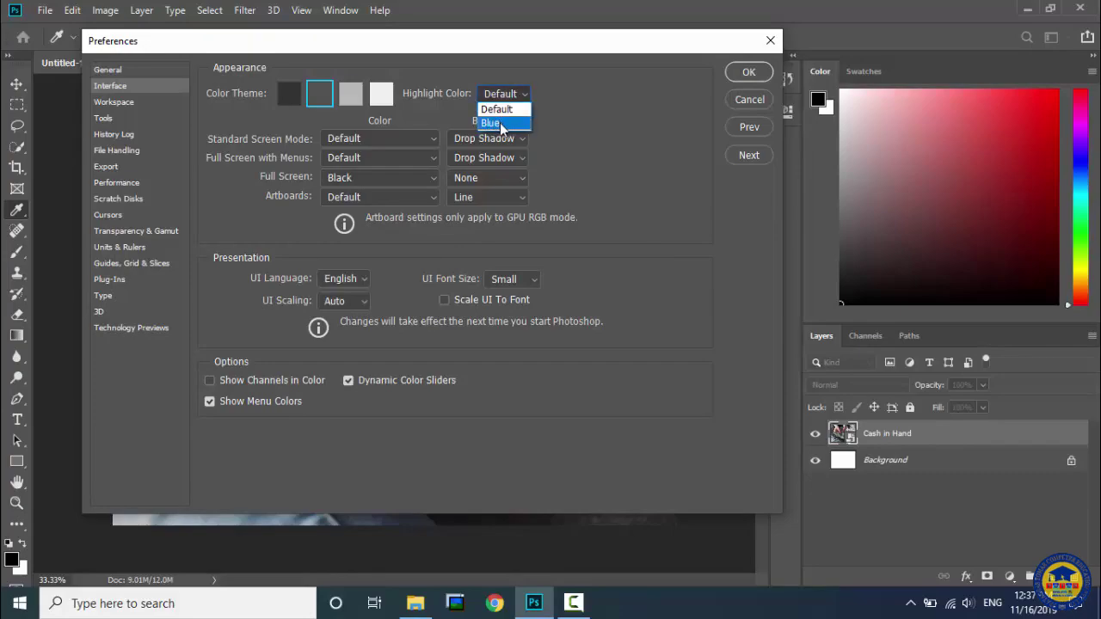
{"action": "left_click", "coordinate": [494, 123]}
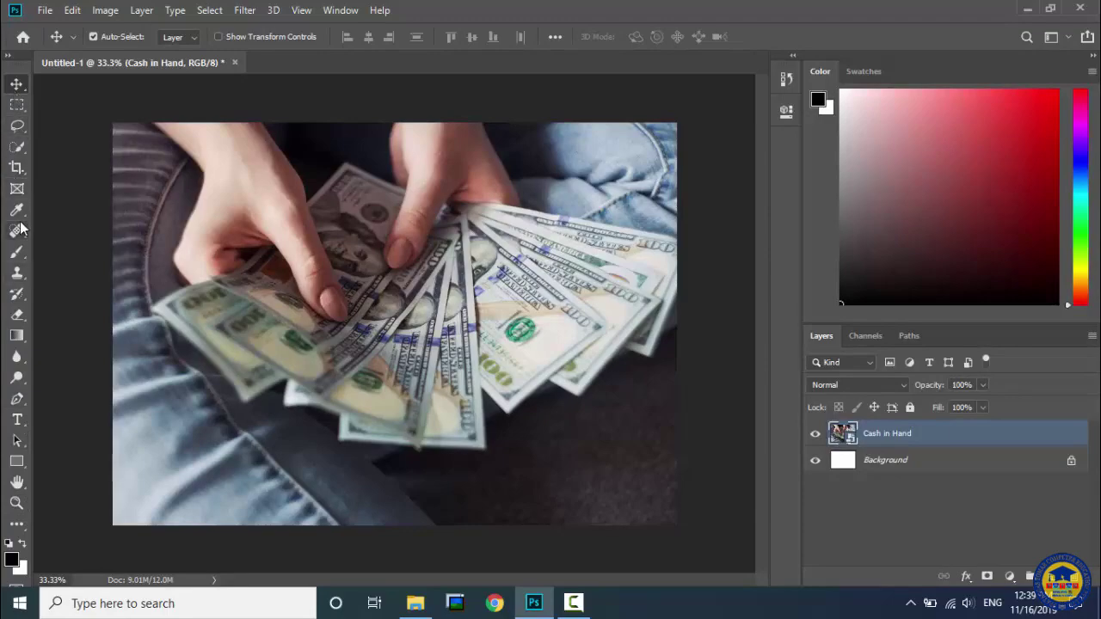
View the tool variants grouped under the Move and Lasso tools, and switch back to the Move tool
{"action": "right_click", "coordinate": [17, 86]}
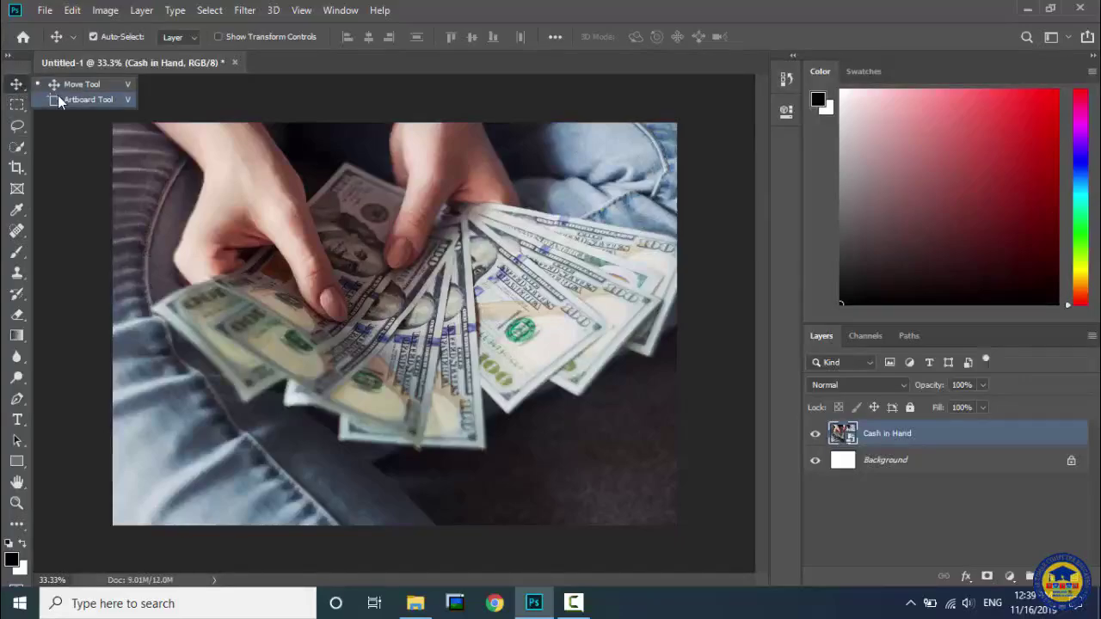
{"action": "left_click", "coordinate": [17, 126]}
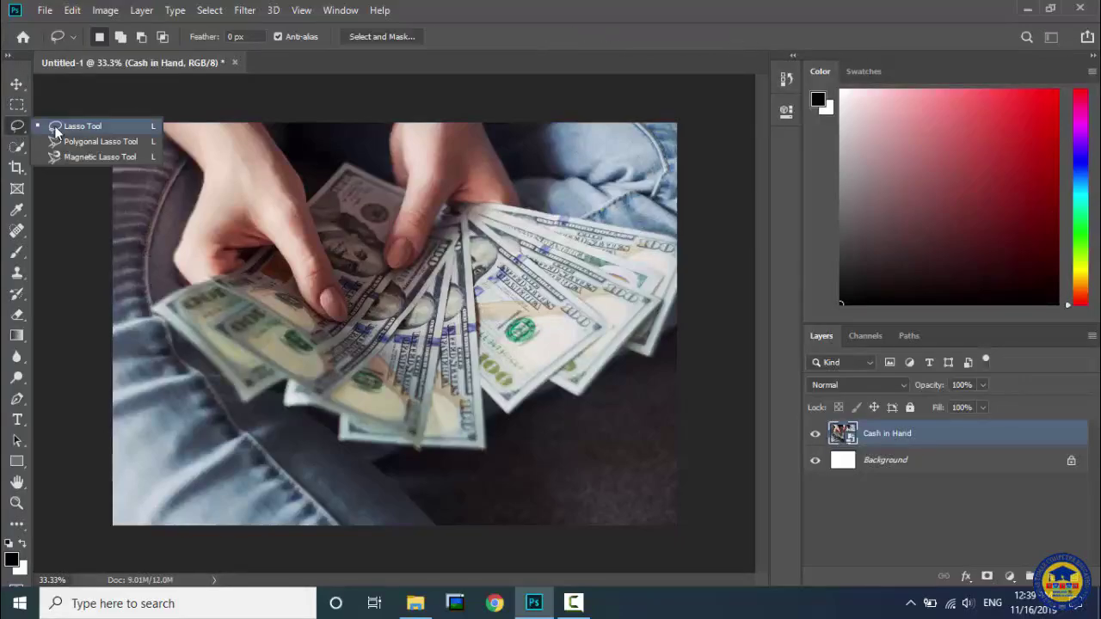
{"action": "left_click", "coordinate": [17, 127]}
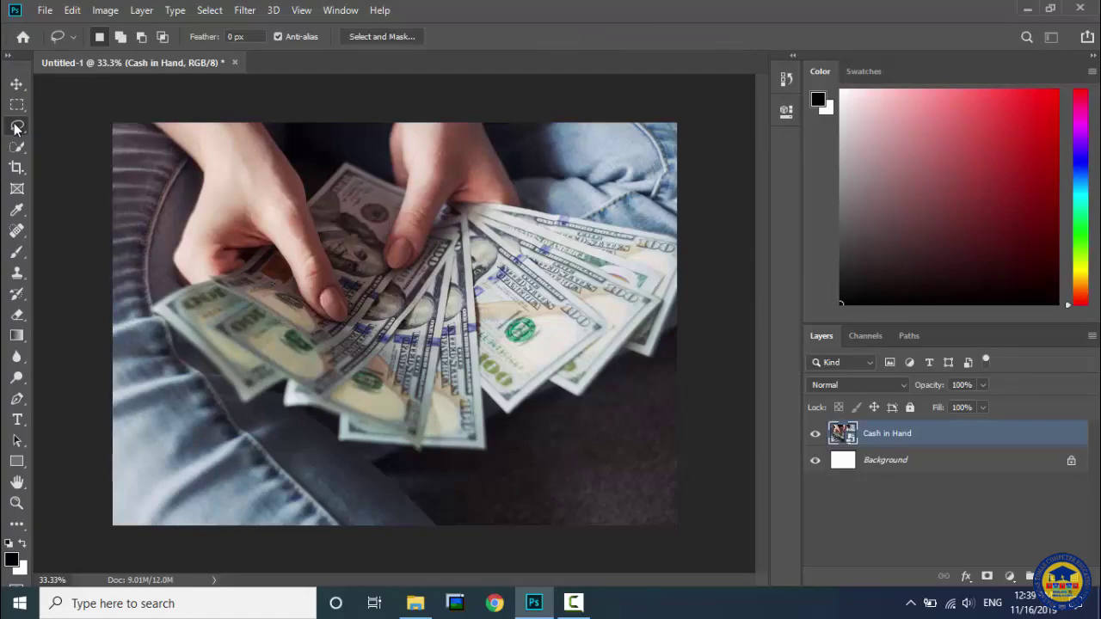
{"action": "key", "text": "v"}
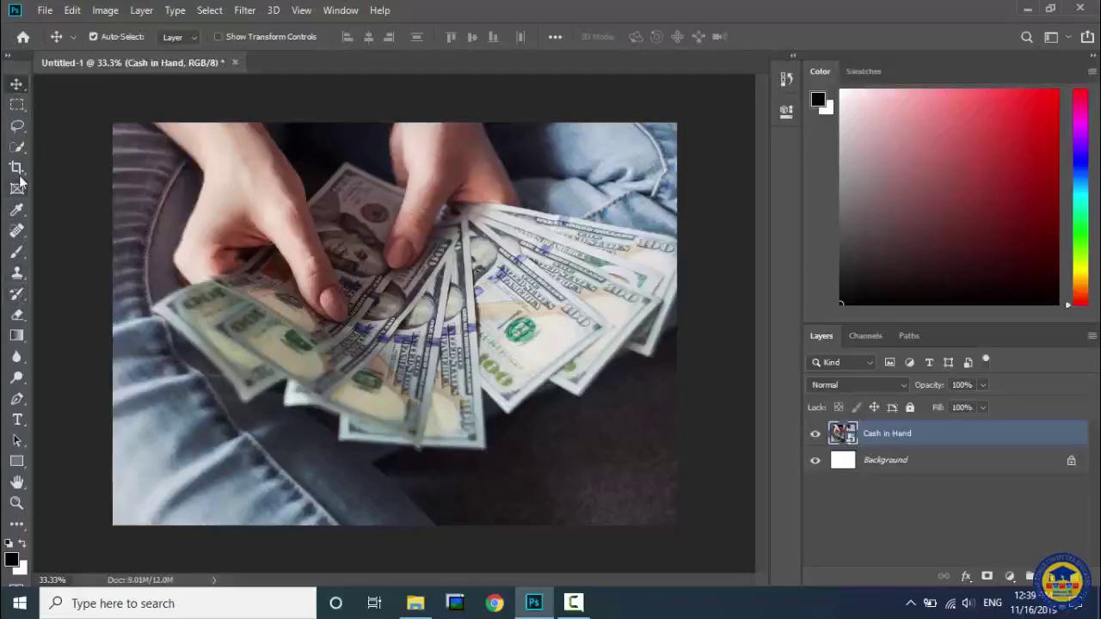
Search Photoshop's commands and tools for "type", clear the query and close the search
{"action": "left_click", "coordinate": [72, 12]}
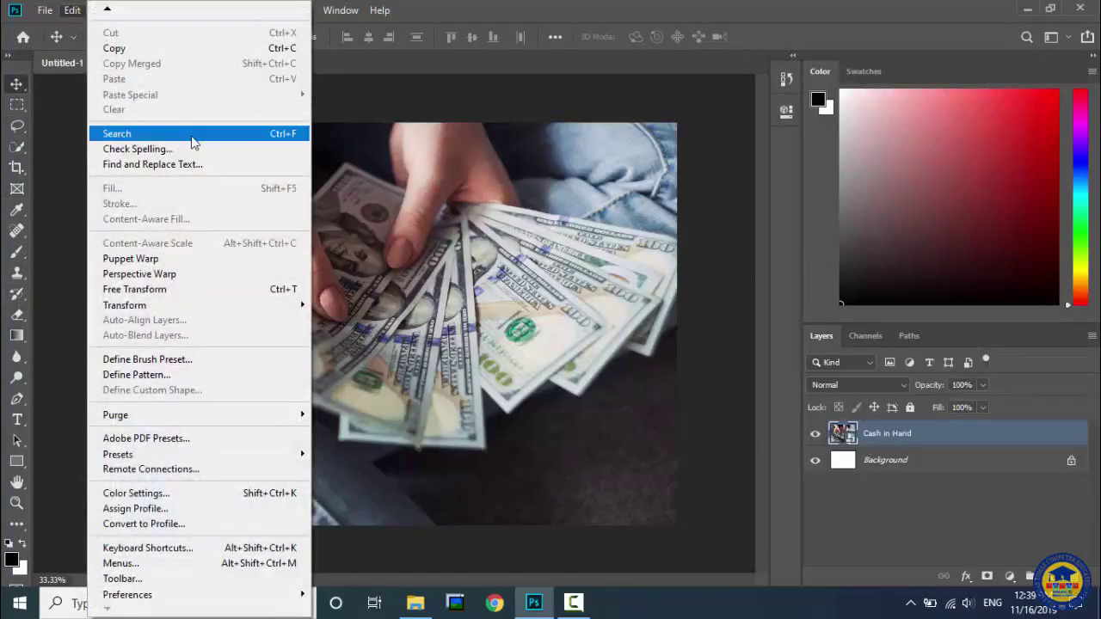
{"action": "key", "text": "Escape"}
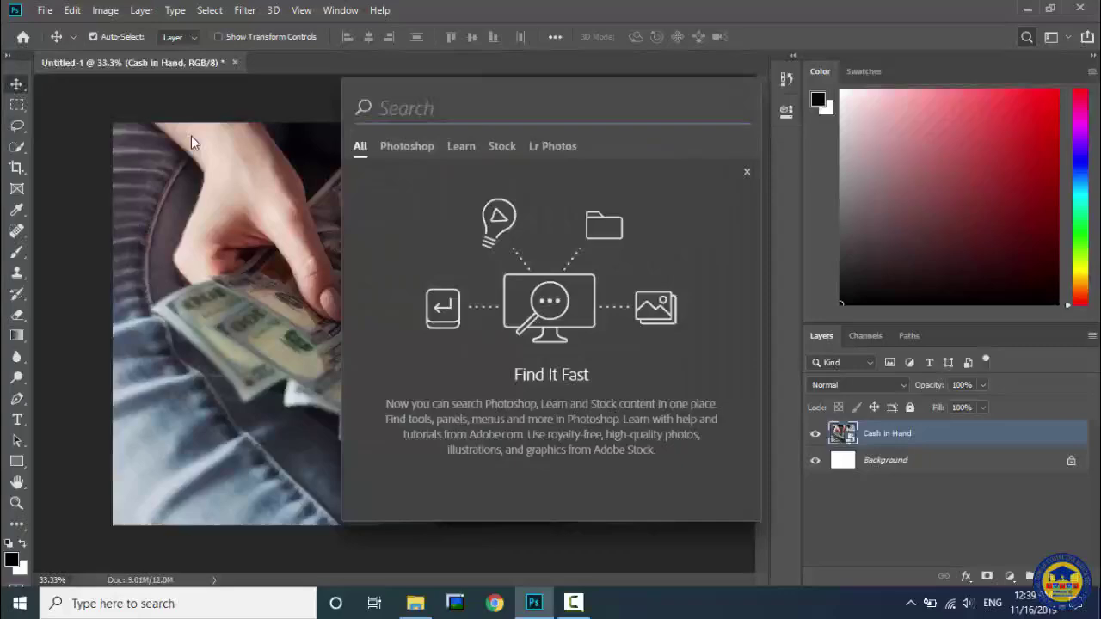
{"action": "type", "text": "type"}
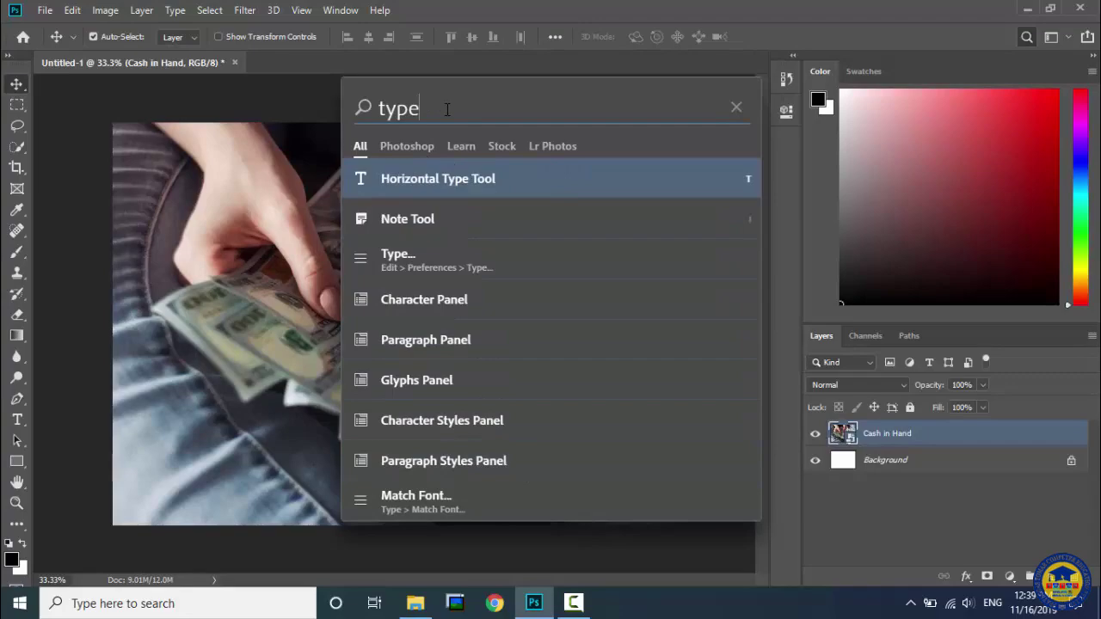
{"action": "left_click_drag", "start_coordinate": [446, 109], "coordinate": [380, 101]}
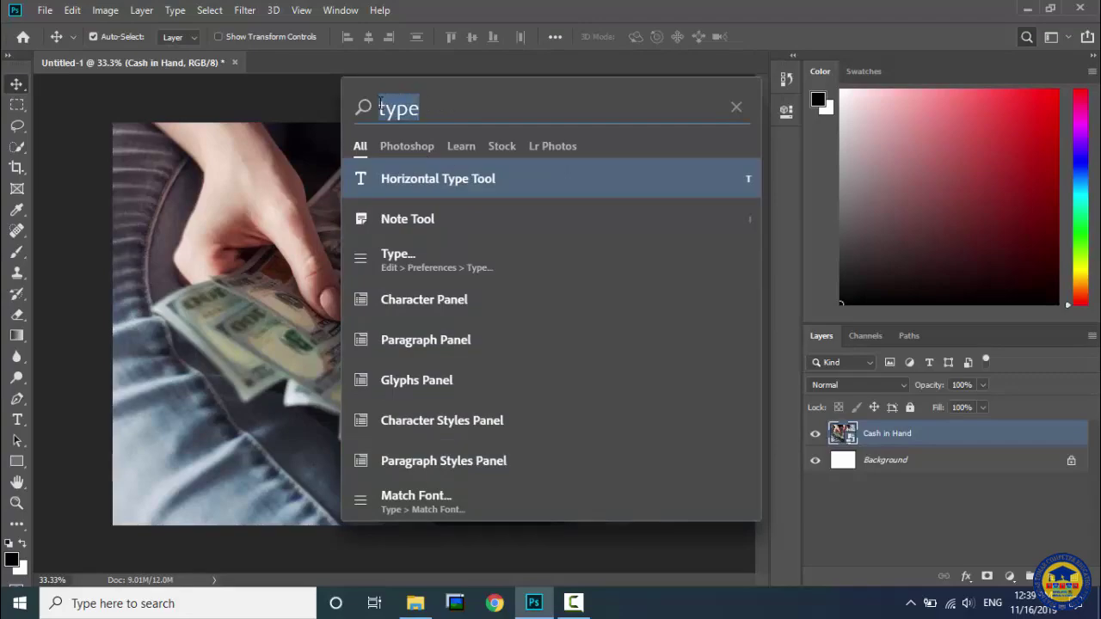
{"action": "left_click", "coordinate": [454, 109]}
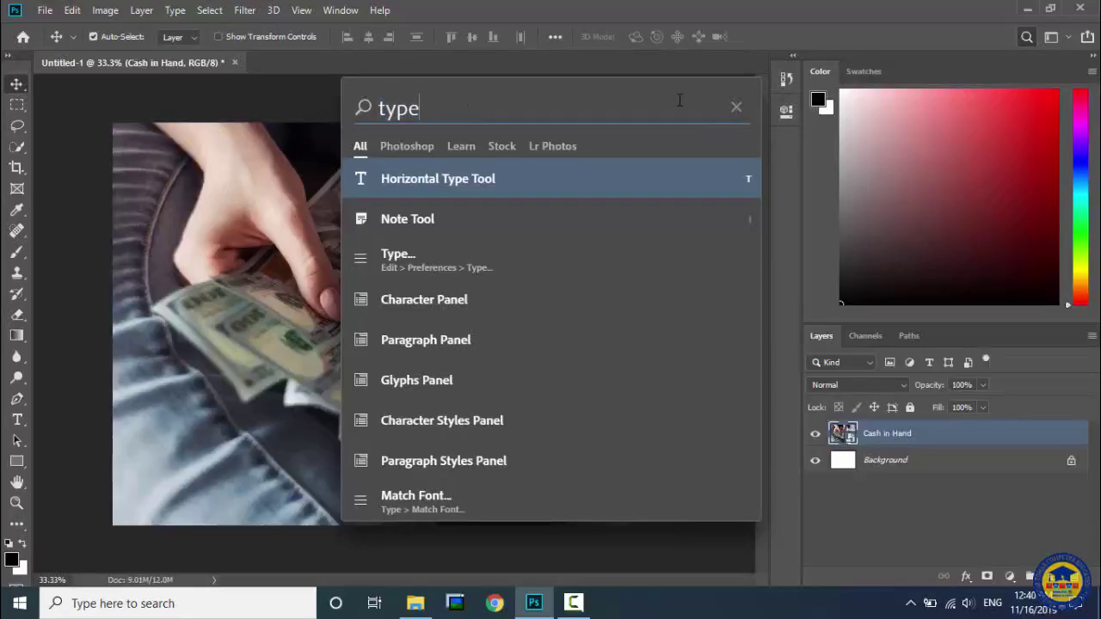
{"action": "left_click", "coordinate": [735, 106]}
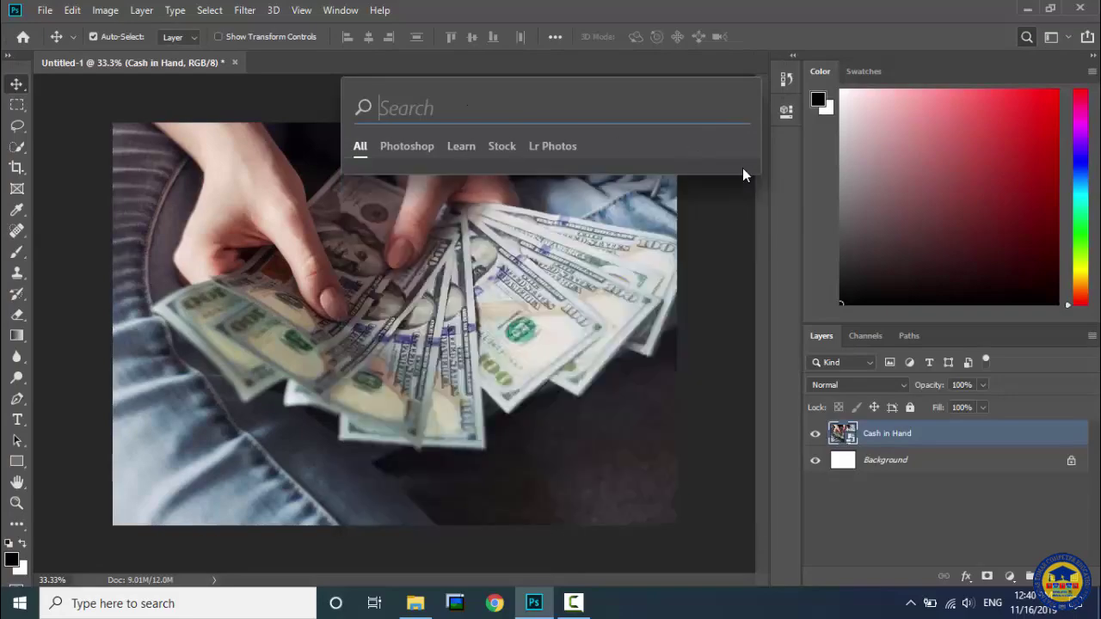
{"action": "key", "text": "Escape"}
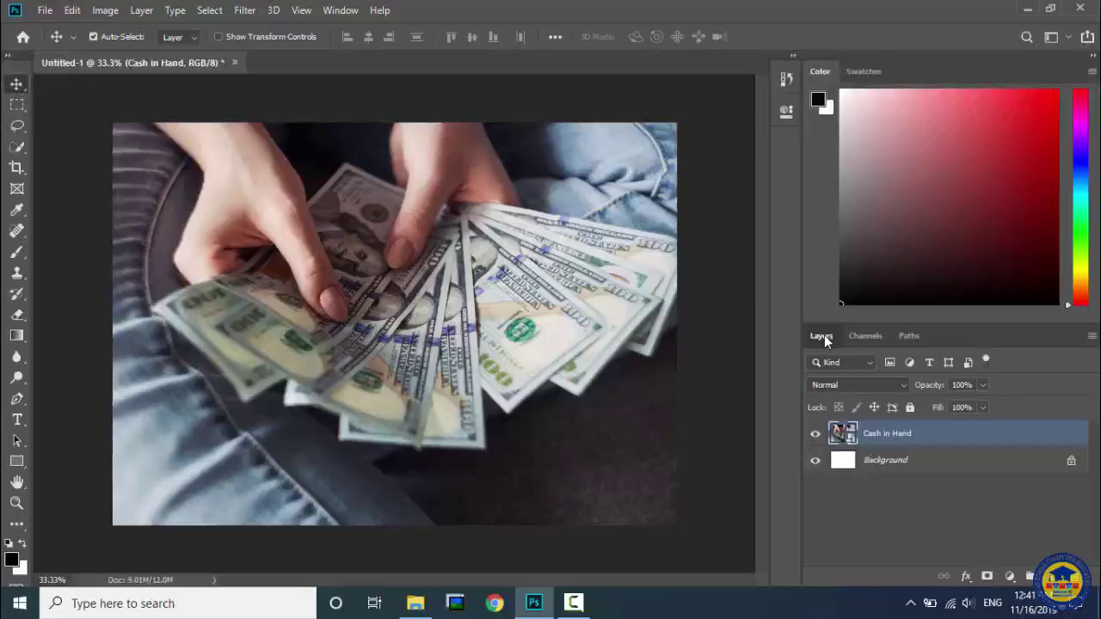
Collapse the Layers panel to an icon in its own column beside the History icon, and expand and collapse it once
{"action": "left_click_drag", "start_coordinate": [828, 339], "coordinate": [786, 131]}
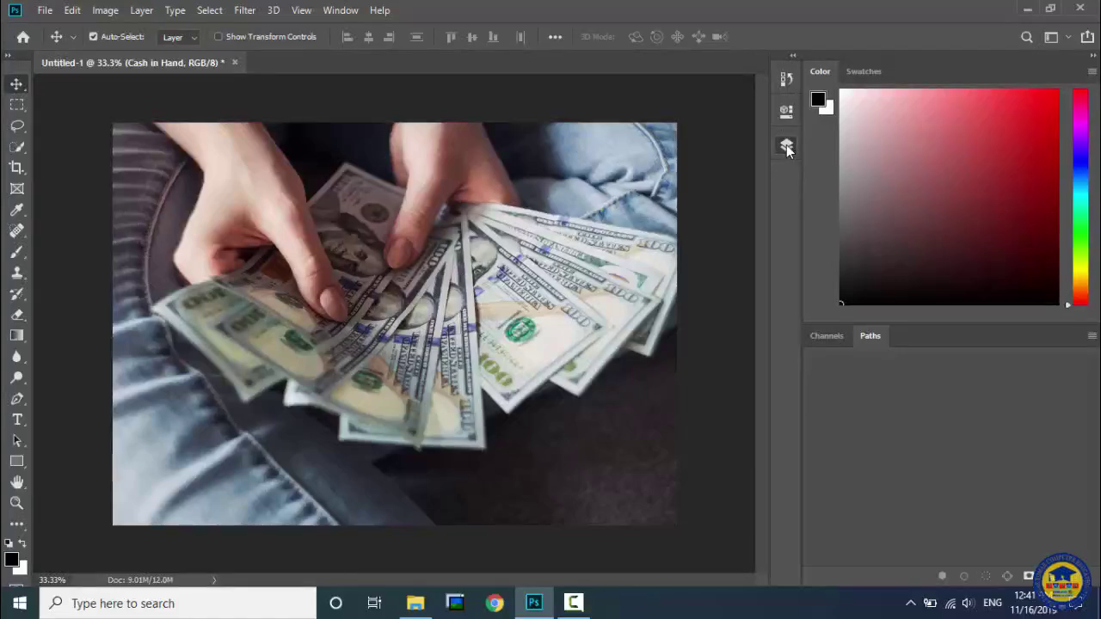
{"action": "left_click_drag", "start_coordinate": [760, 146], "coordinate": [758, 145]}
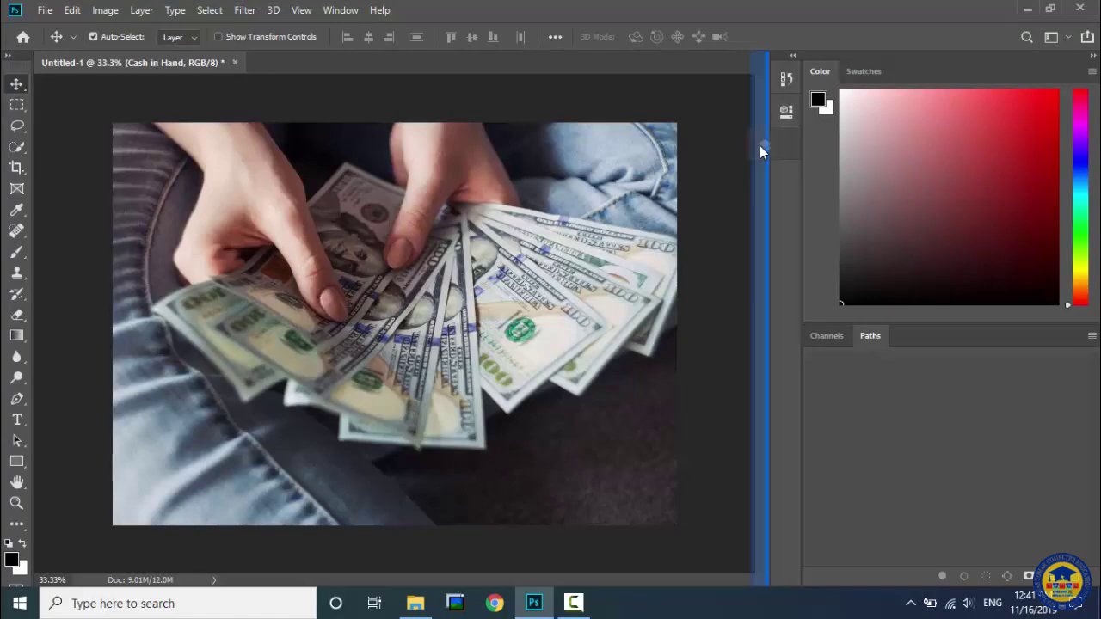
{"action": "mouse_move", "coordinate": [759, 145]}
{"action": "left_mouse_down"}
{"action": "mouse_move", "coordinate": [773, 146]}
{"action": "mouse_move", "coordinate": [757, 145]}
{"action": "left_mouse_up"}
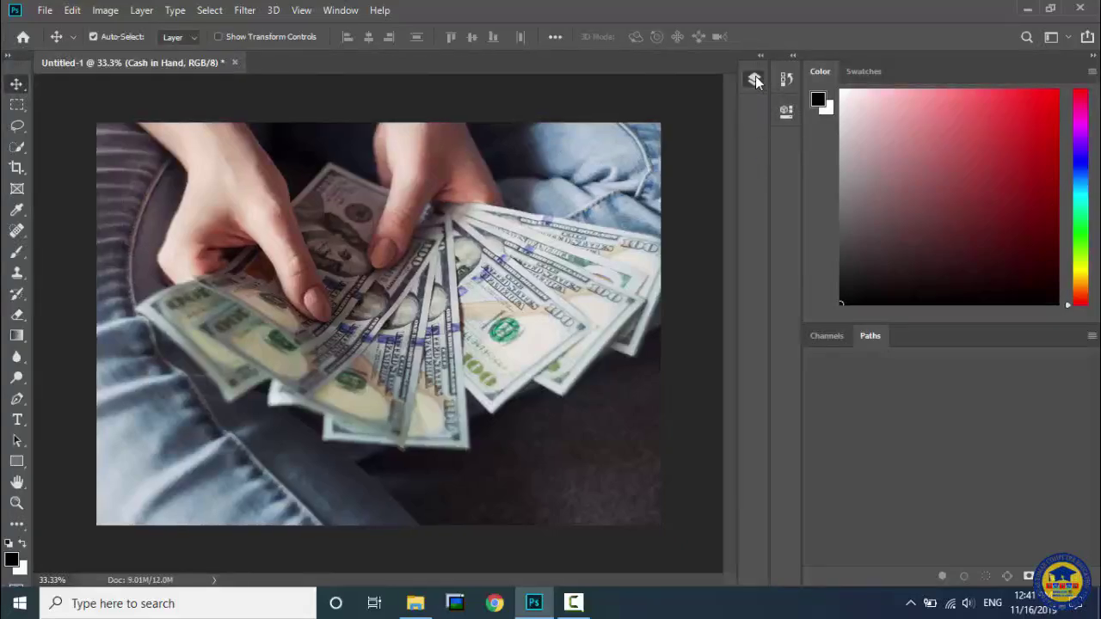
{"action": "left_click", "coordinate": [754, 80]}
{"action": "left_click", "coordinate": [754, 80]}
View the recorded states in the History panel and the smart object's settings in the Properties panel
{"action": "left_click", "coordinate": [783, 80]}
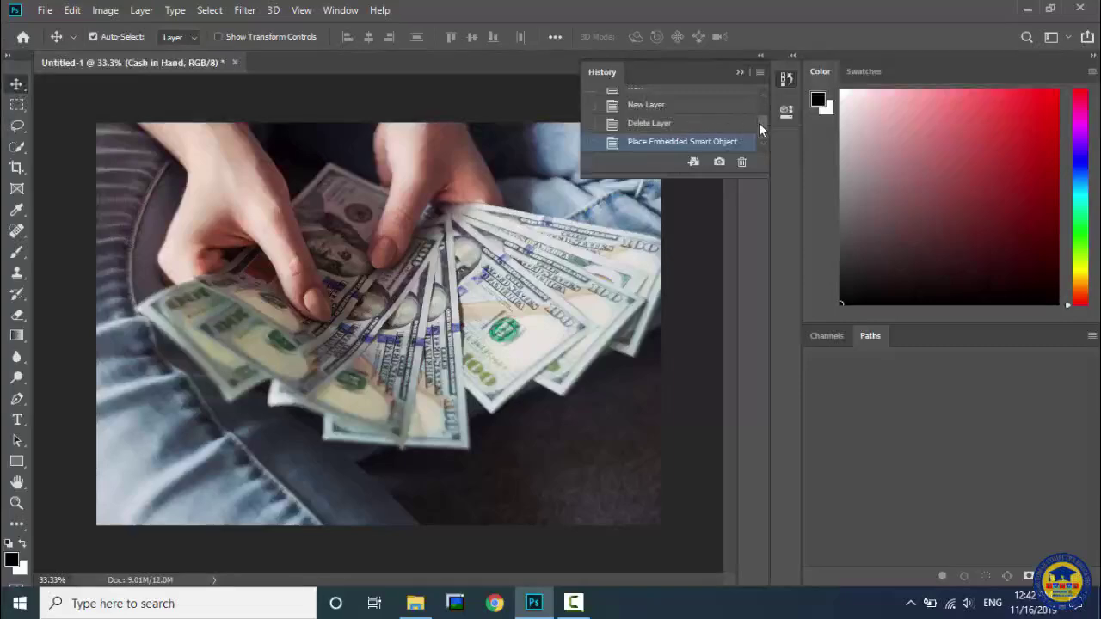
{"action": "scroll", "coordinate": [764, 120], "scroll_direction": "up", "scroll_amount": 1}
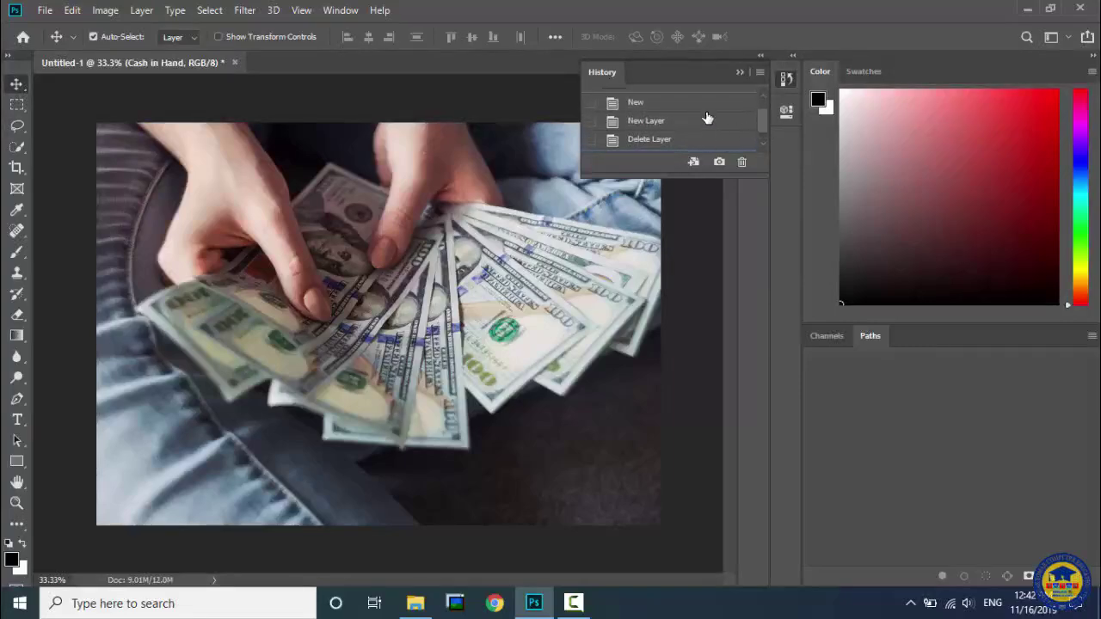
{"action": "left_click_drag", "start_coordinate": [760, 118], "coordinate": [762, 131]}
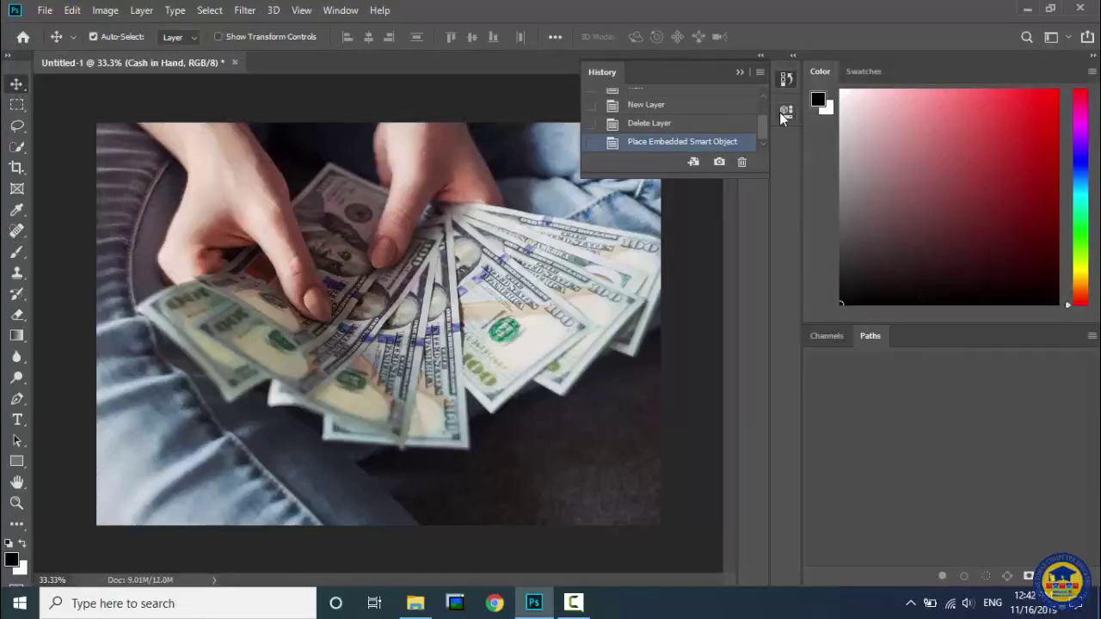
{"action": "left_click", "coordinate": [785, 110]}
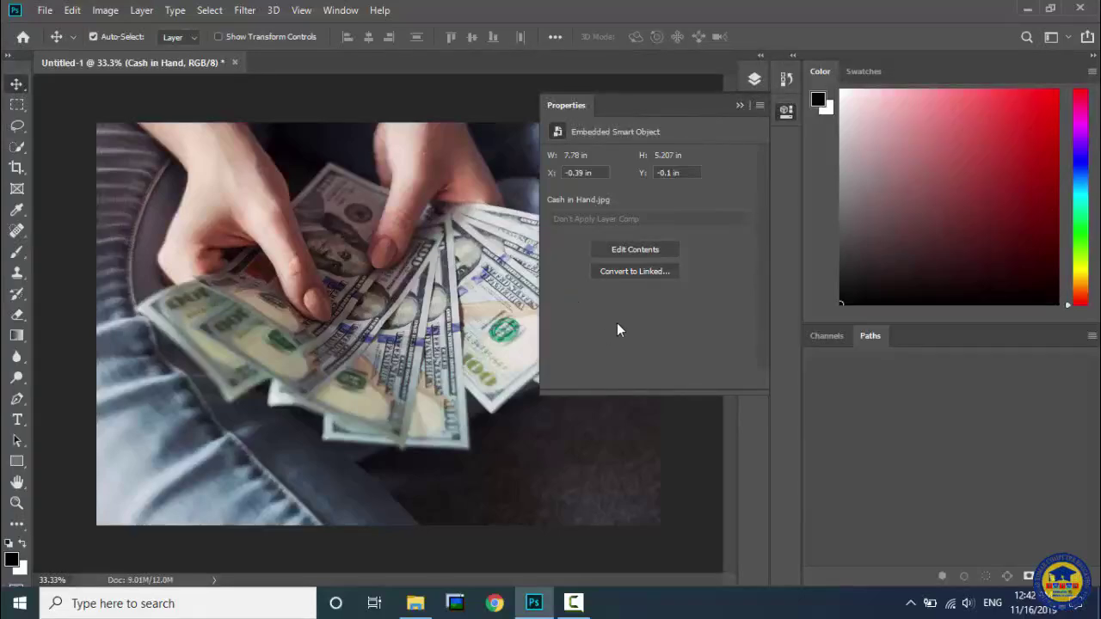
{"action": "left_click", "coordinate": [785, 111]}
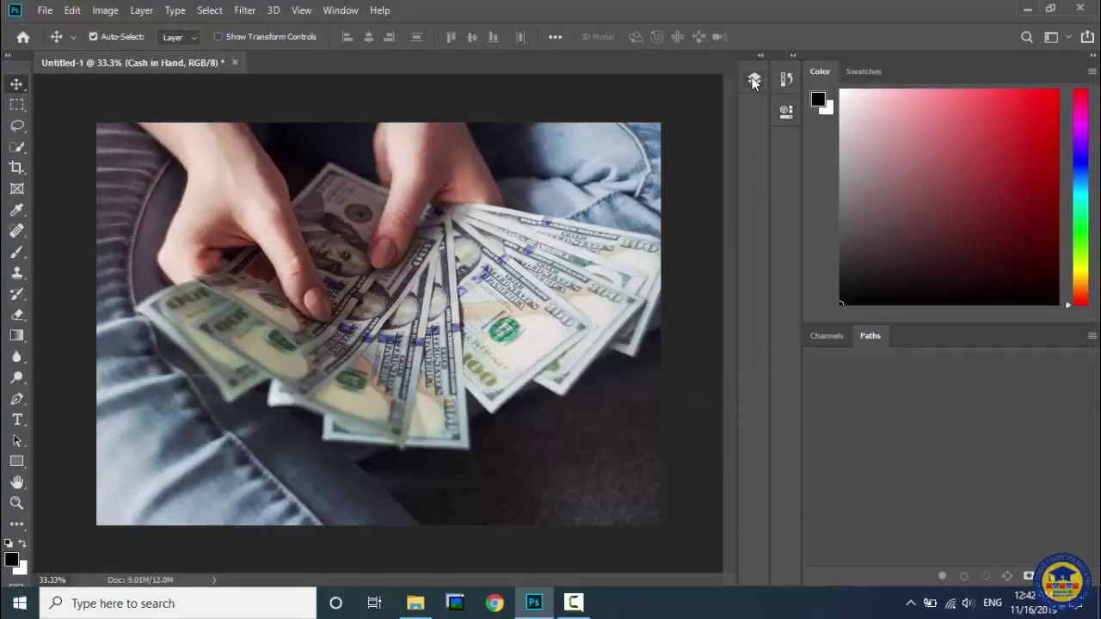
Dock the Layers icon above the History icon and dock the Paths panel between the Color and Channels panels
{"action": "mouse_move", "coordinate": [787, 79]}
{"action": "left_mouse_down"}
{"action": "mouse_move", "coordinate": [785, 56]}
{"action": "mouse_move", "coordinate": [788, 67]}
{"action": "left_mouse_up"}
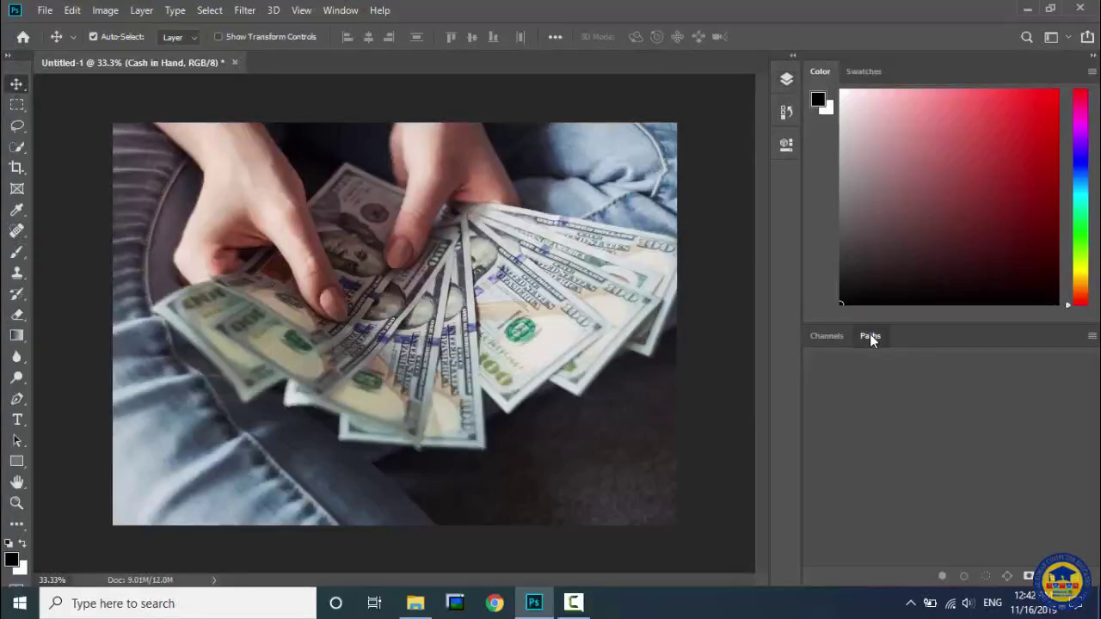
{"action": "left_click_drag", "start_coordinate": [869, 334], "coordinate": [769, 223]}
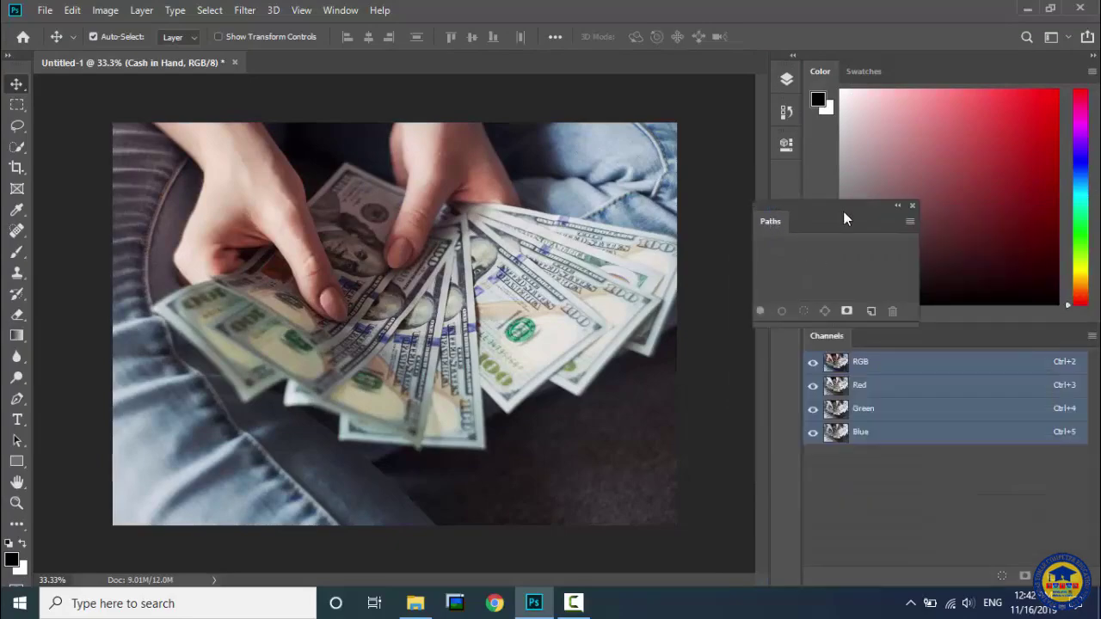
{"action": "left_click_drag", "start_coordinate": [843, 215], "coordinate": [886, 331]}
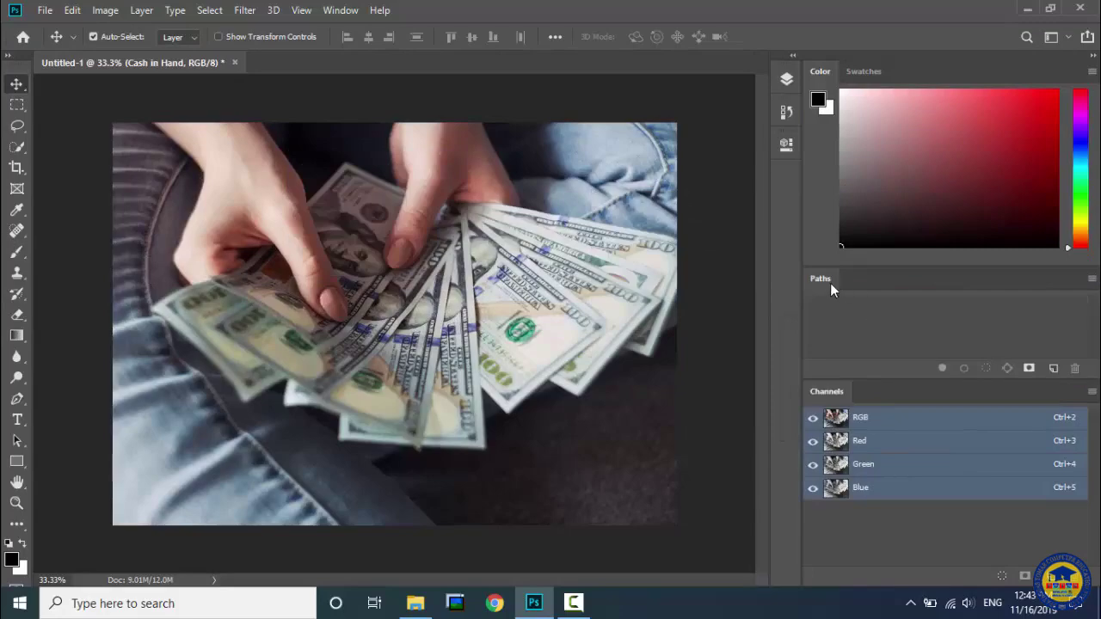
Dock the Paths panel as a full-height column beside the canvas, and undock it to float over the image
{"action": "left_click_drag", "start_coordinate": [818, 280], "coordinate": [765, 214]}
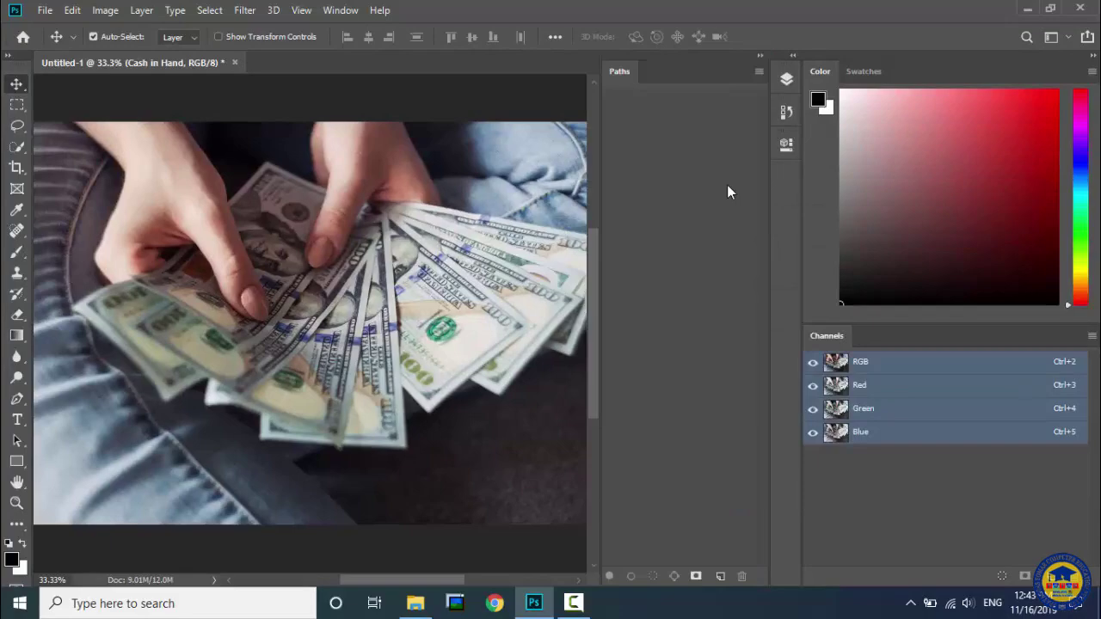
{"action": "left_click_drag", "start_coordinate": [625, 74], "coordinate": [228, 91]}
{"action": "left_click_drag", "start_coordinate": [301, 86], "coordinate": [732, 195]}
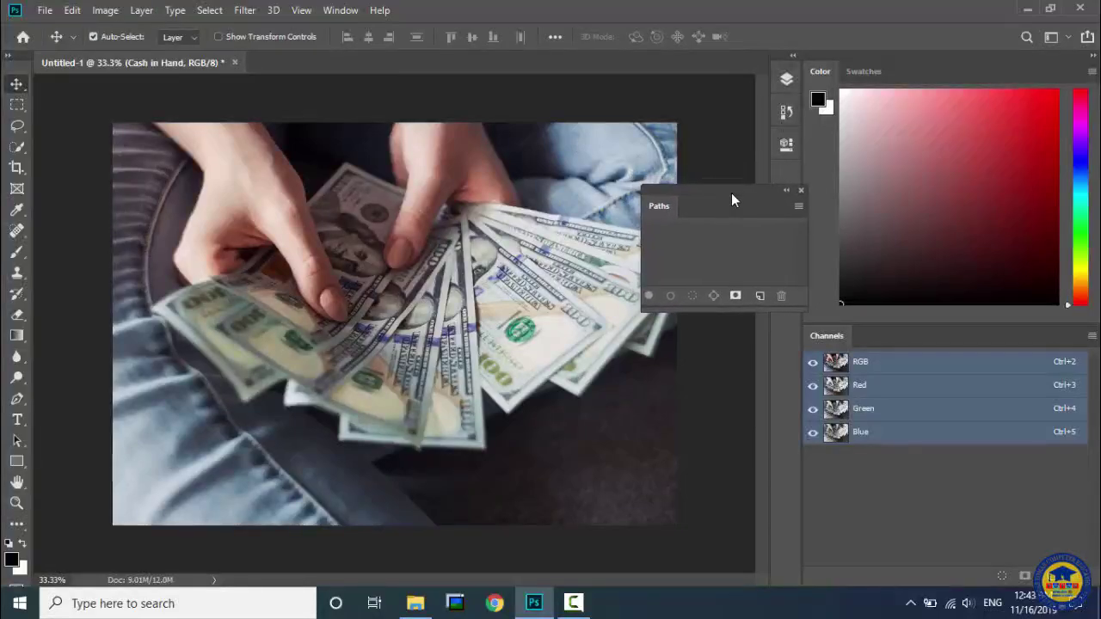
Add the Character and Character Styles panels to the workspace and collapse them to icons
{"action": "left_click", "coordinate": [347, 11]}
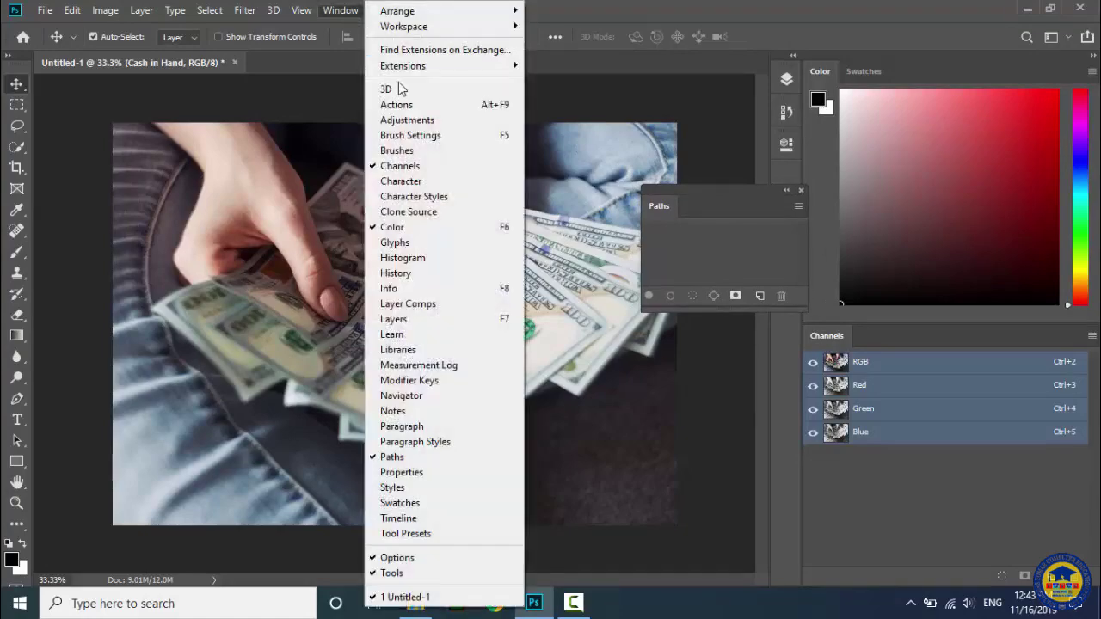
{"action": "left_click", "coordinate": [376, 185]}
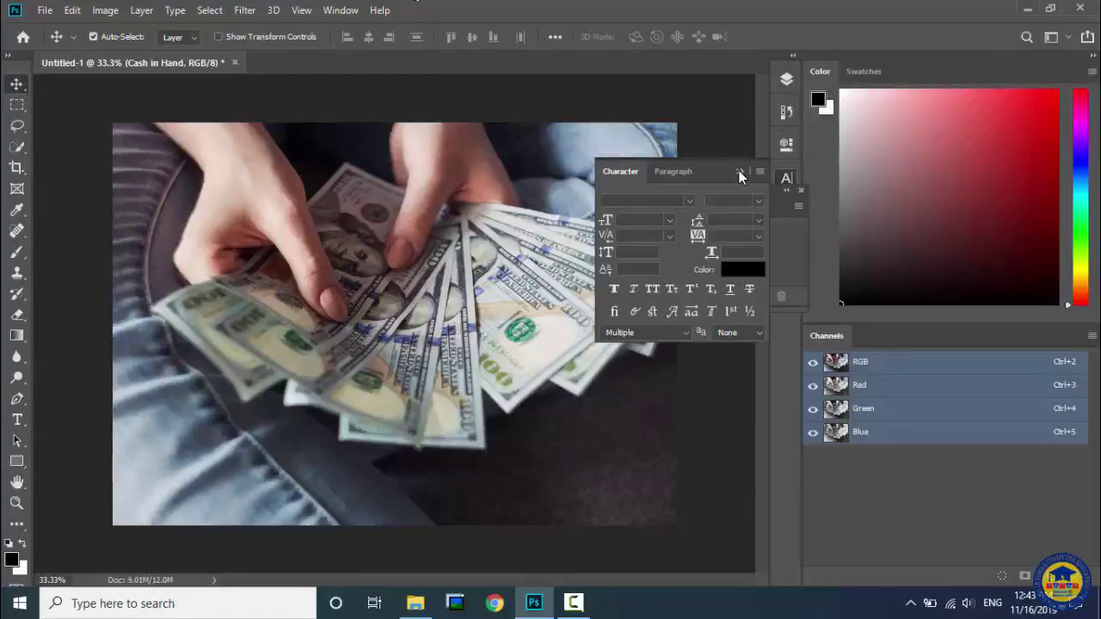
{"action": "left_click", "coordinate": [357, 11]}
{"action": "left_click", "coordinate": [371, 196]}
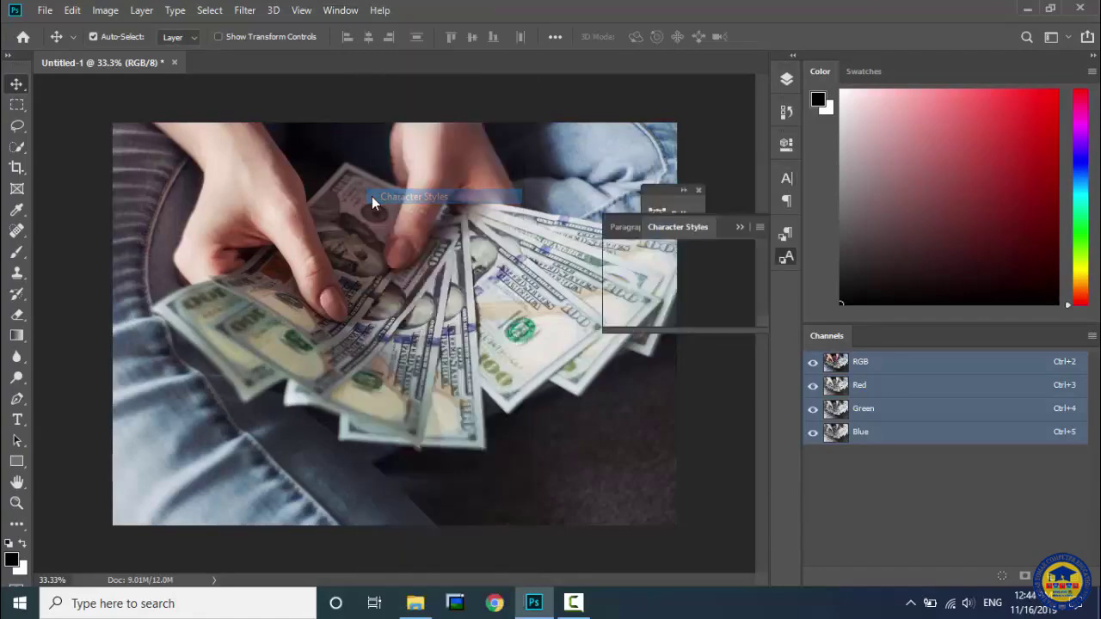
{"action": "left_click", "coordinate": [738, 227]}
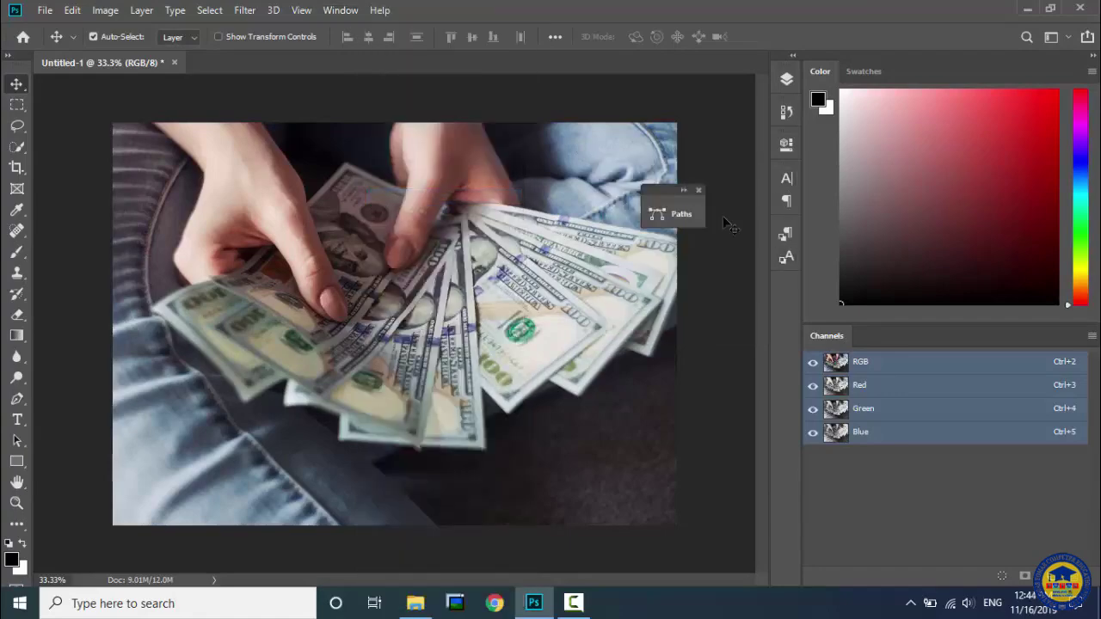
Dock the floating Paths panel below the Character Styles icon, and regroup it with the Channels panel
{"action": "left_click", "coordinate": [341, 10]}
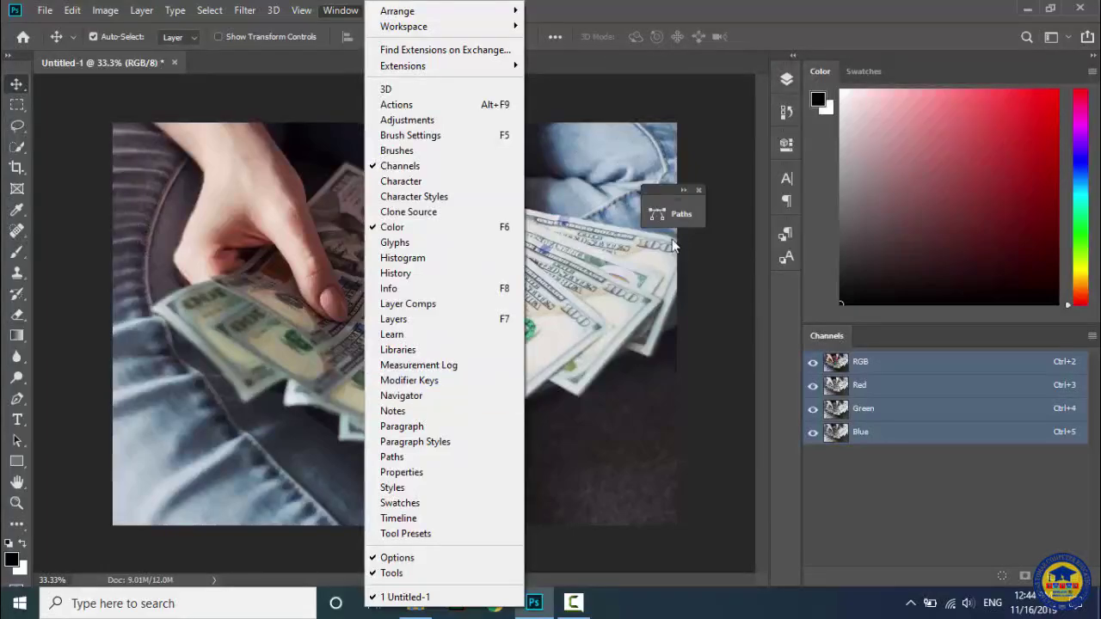
{"action": "left_click", "coordinate": [670, 199]}
{"action": "left_click_drag", "start_coordinate": [669, 198], "coordinate": [784, 286]}
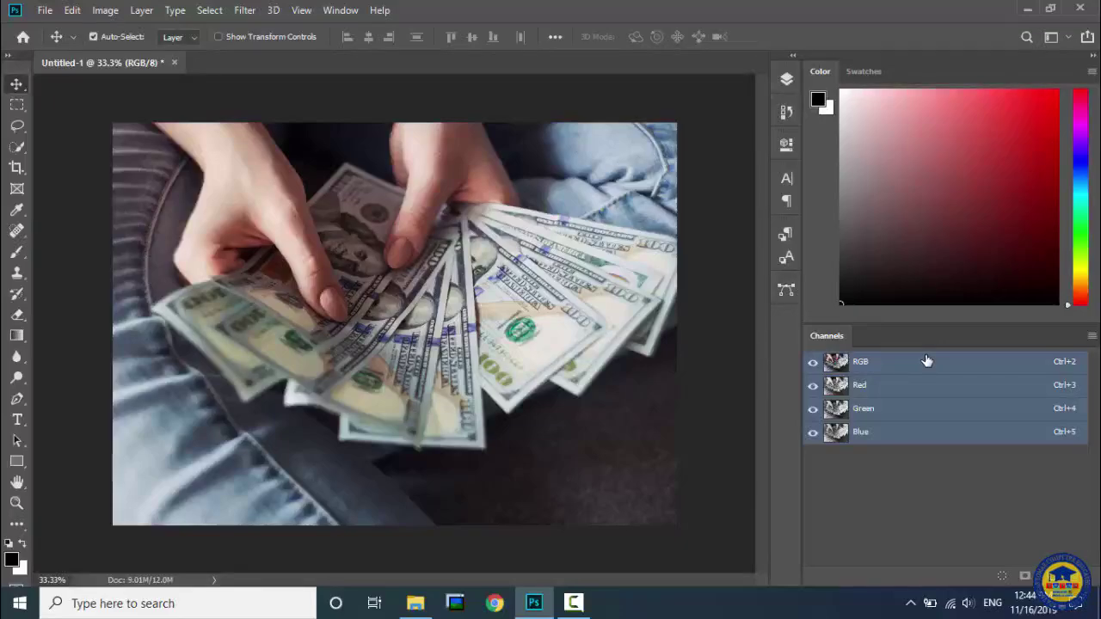
{"action": "left_click", "coordinate": [786, 290]}
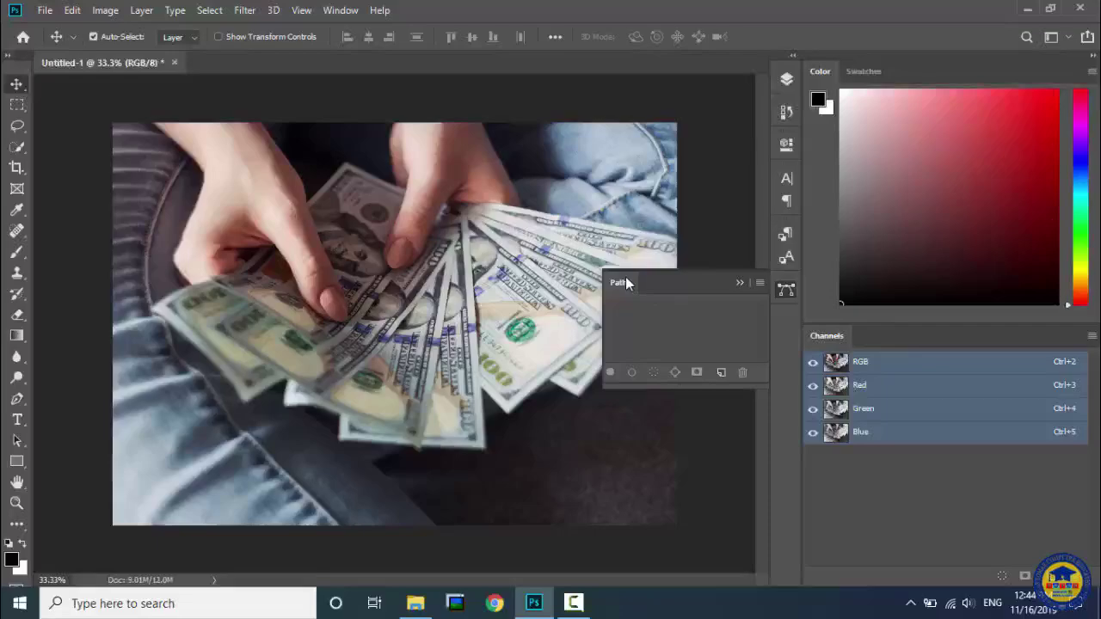
{"action": "left_click_drag", "start_coordinate": [661, 282], "coordinate": [890, 336]}
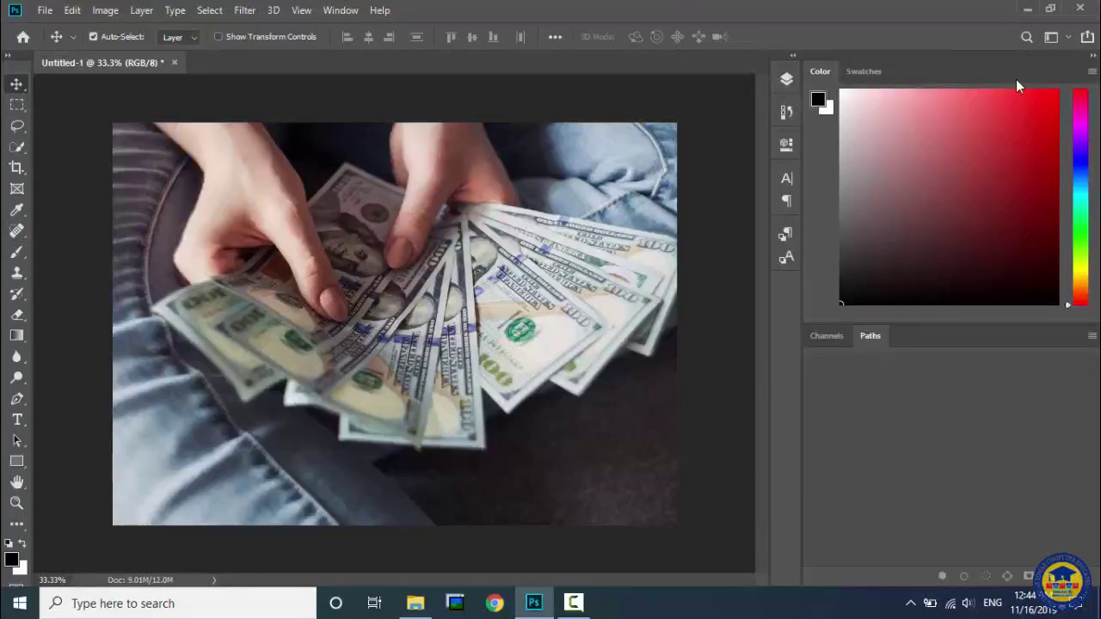
Reset the Essentials workspace and check the restored Channels, Paths and Layers panels
{"action": "left_click", "coordinate": [1052, 39]}
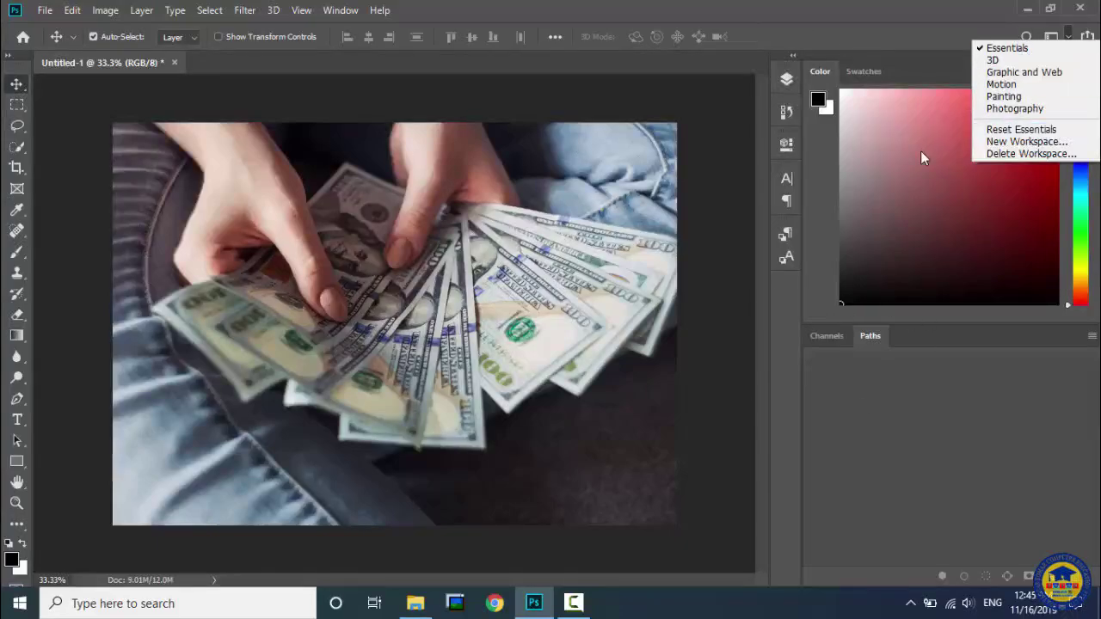
{"action": "left_click", "coordinate": [1029, 129]}
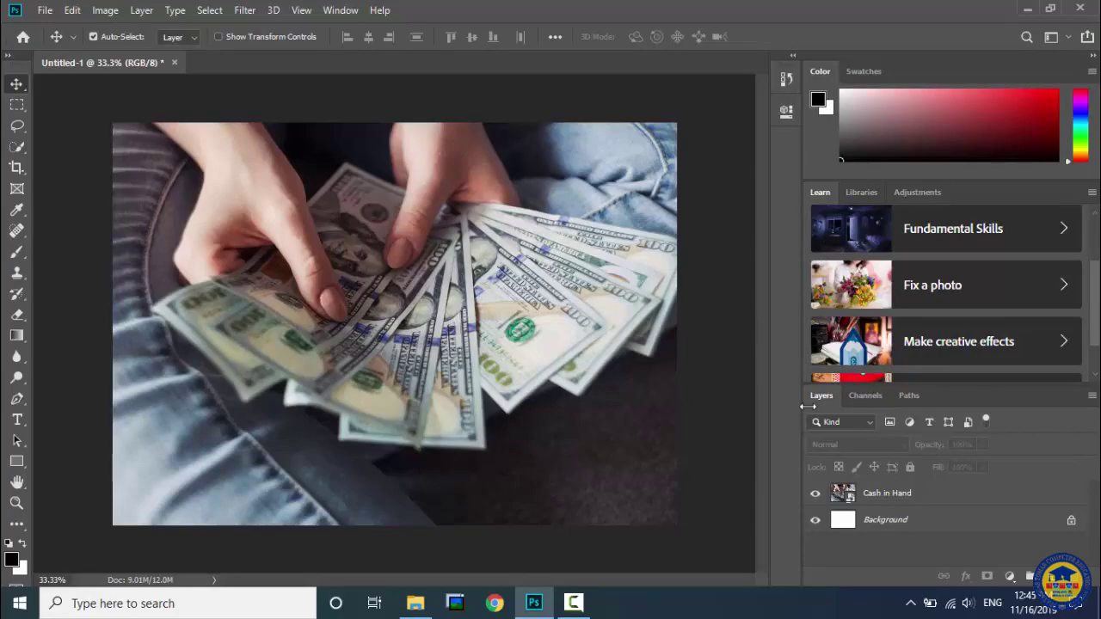
{"action": "left_click", "coordinate": [862, 403]}
{"action": "left_click", "coordinate": [905, 404]}
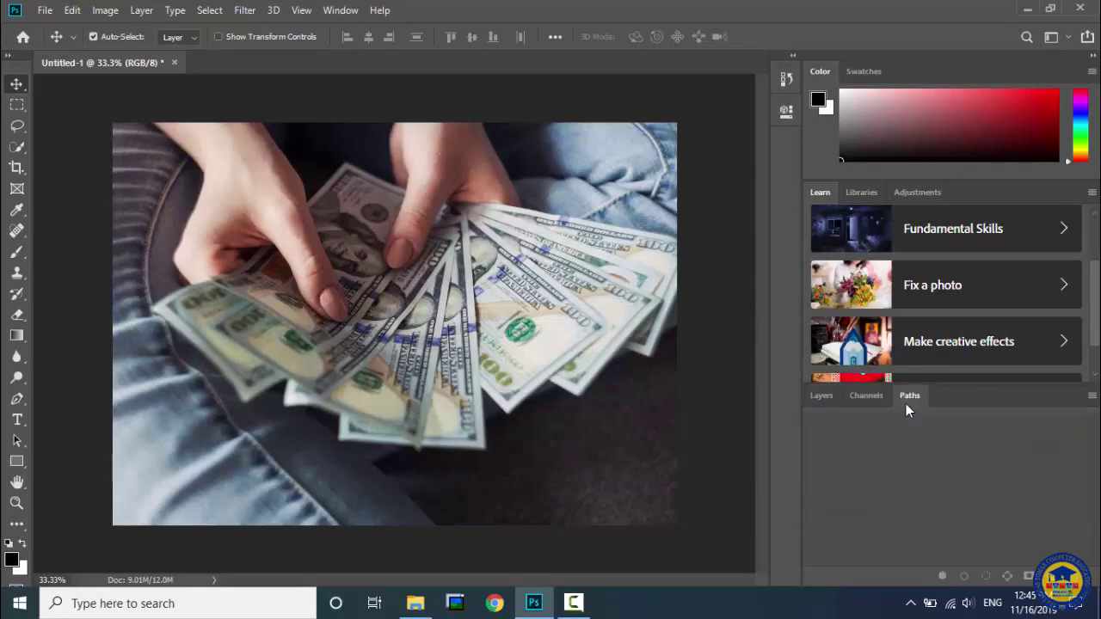
{"action": "left_click", "coordinate": [830, 398]}
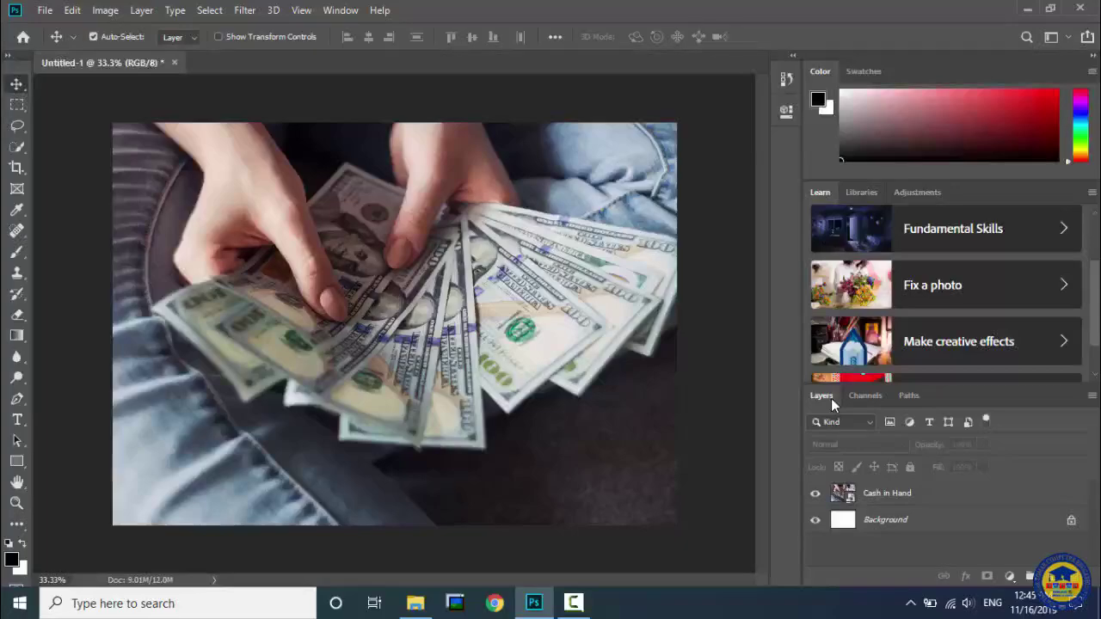